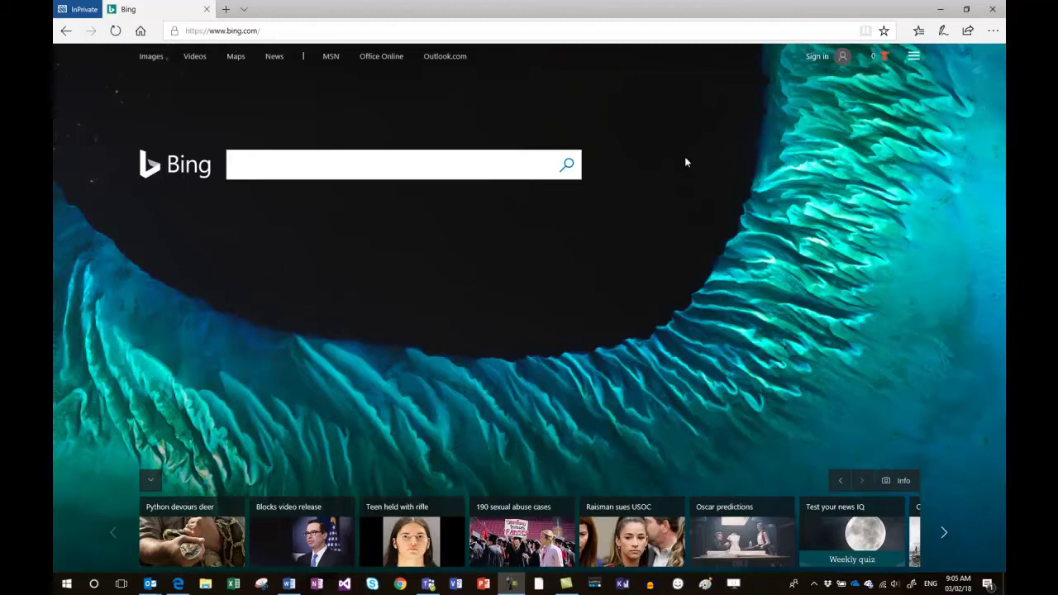
Go to attract.talent.dynamics.com in Edge to show the active jobs list
{"action": "left_click", "coordinate": [565, 26]}
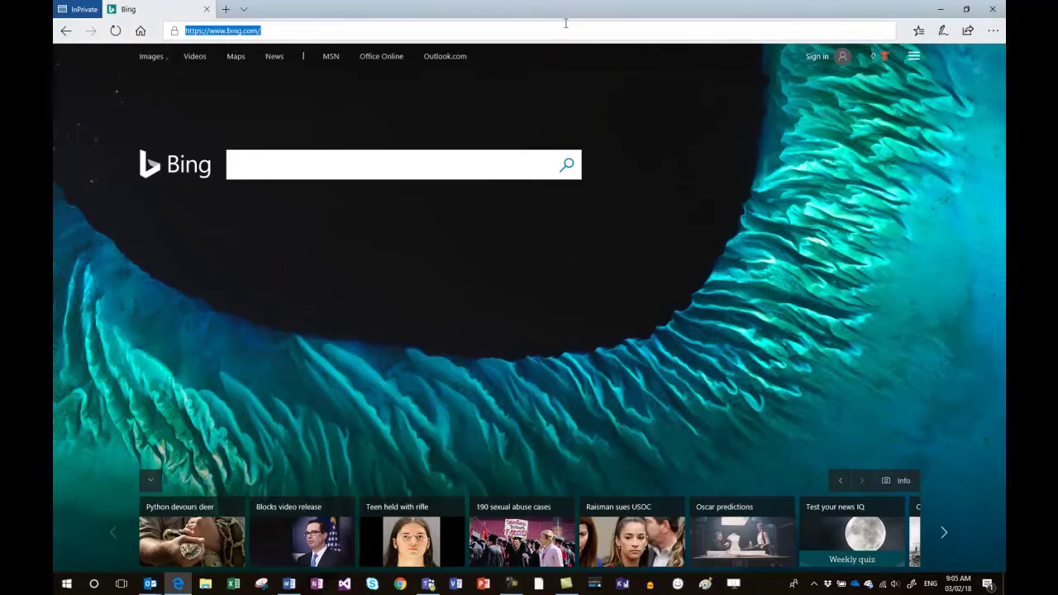
{"action": "type", "text": "attract.talent.dynamics.com"}
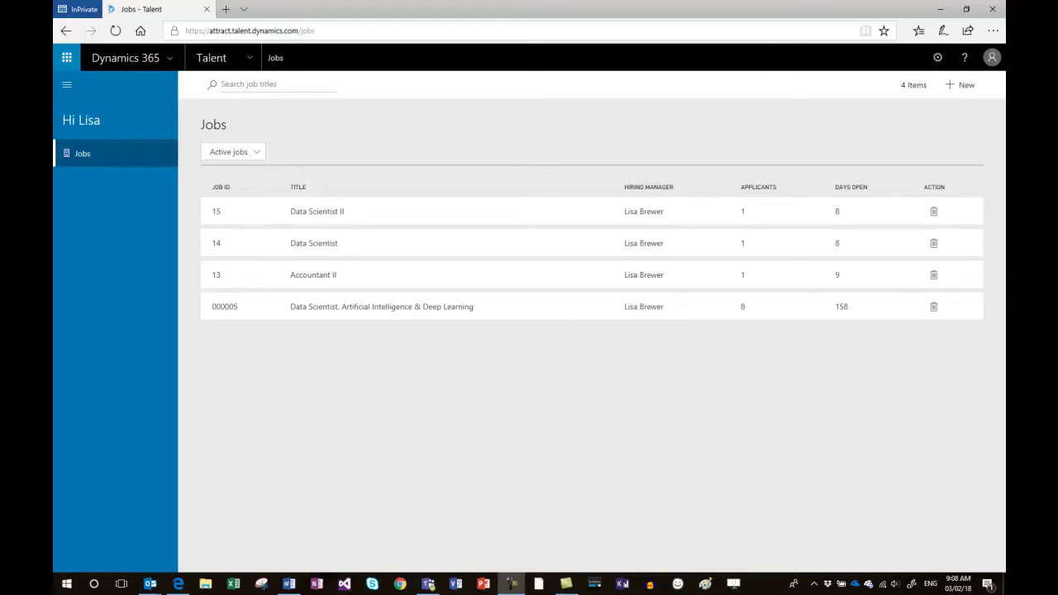
Add a new job titled 'Data Scientist' with your role set to Recruiter
{"action": "left_click", "coordinate": [960, 85]}
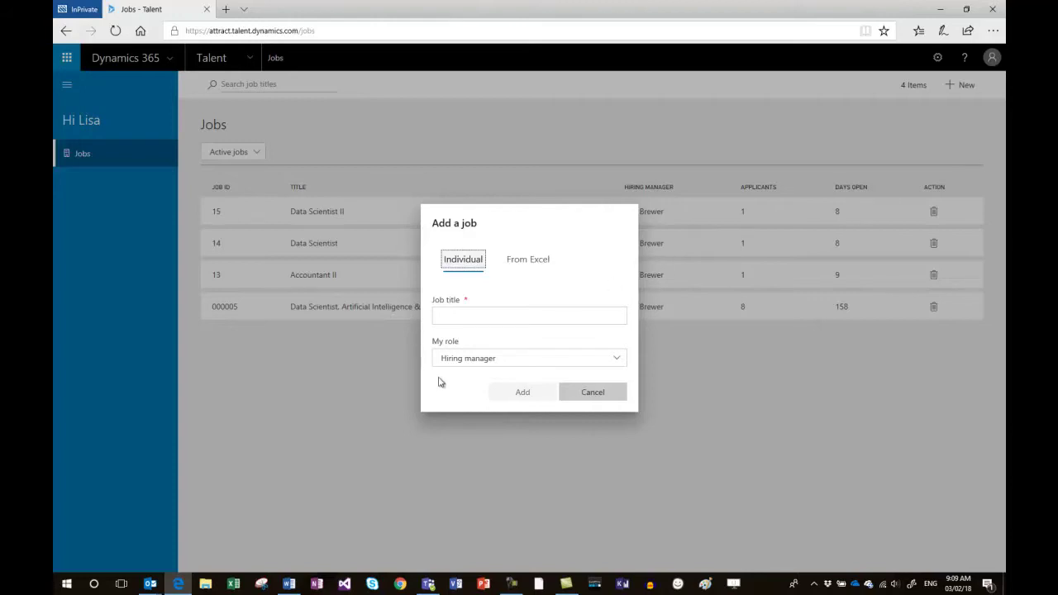
{"action": "left_click", "coordinate": [457, 320]}
{"action": "type", "text": "D"}
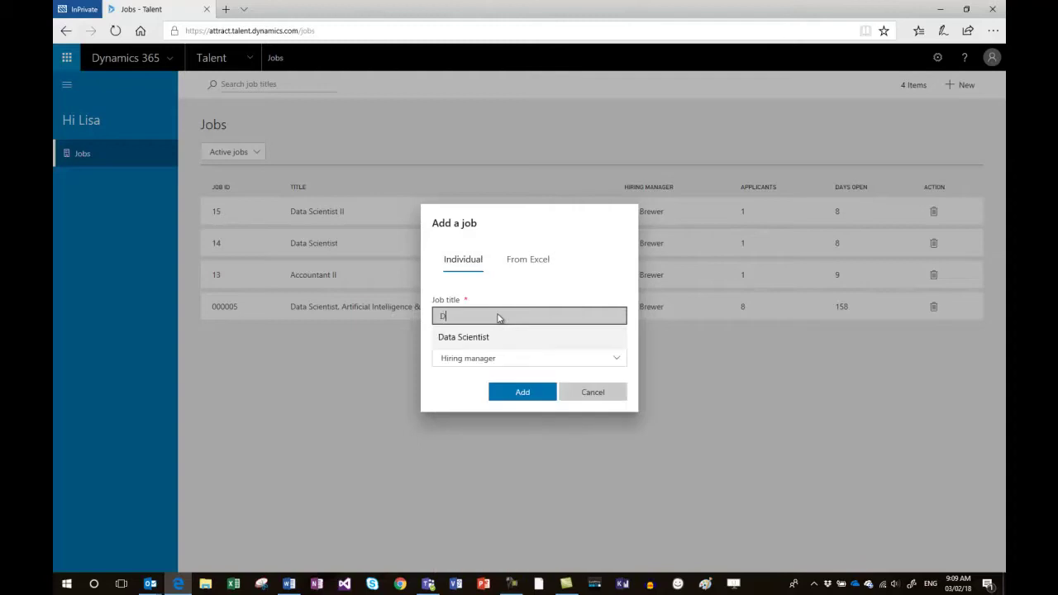
{"action": "type", "text": "ata Sci"}
{"action": "type", "text": "entist"}
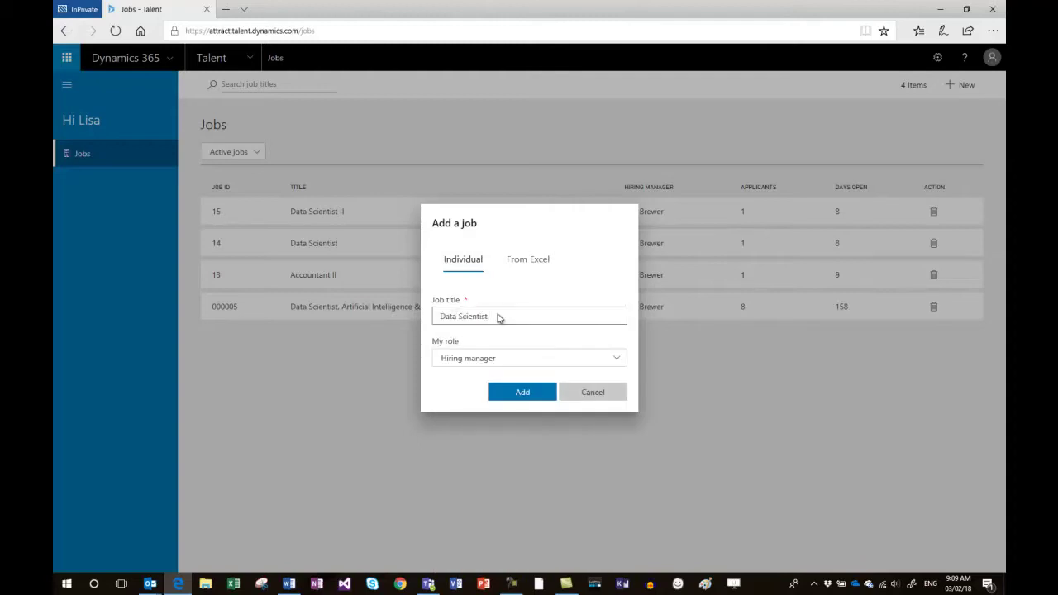
{"action": "key", "text": "Tab"}
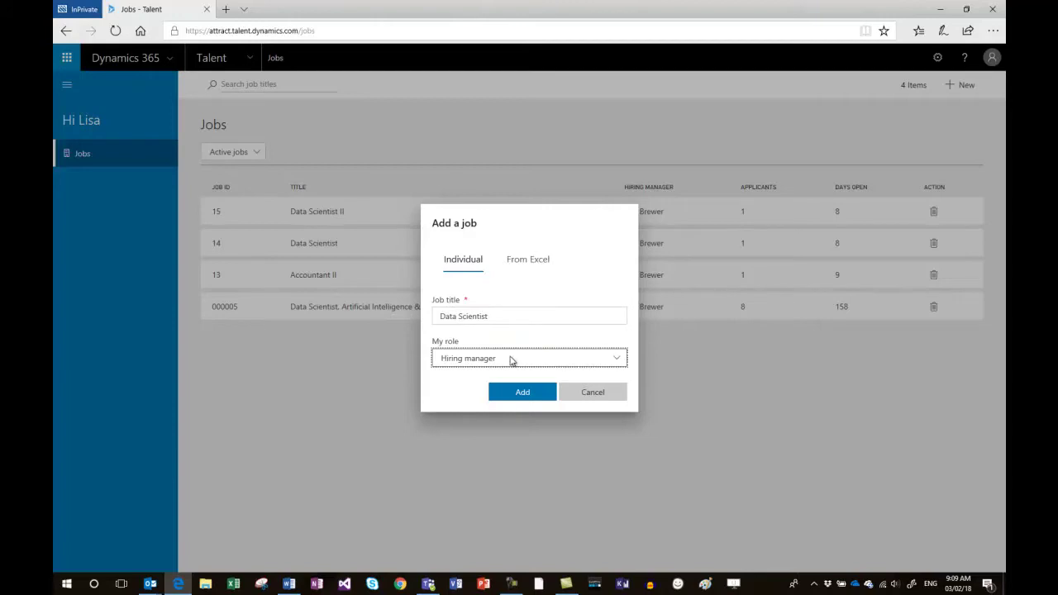
{"action": "left_click", "coordinate": [512, 361]}
{"action": "left_click", "coordinate": [459, 369]}
{"action": "left_click", "coordinate": [522, 394]}
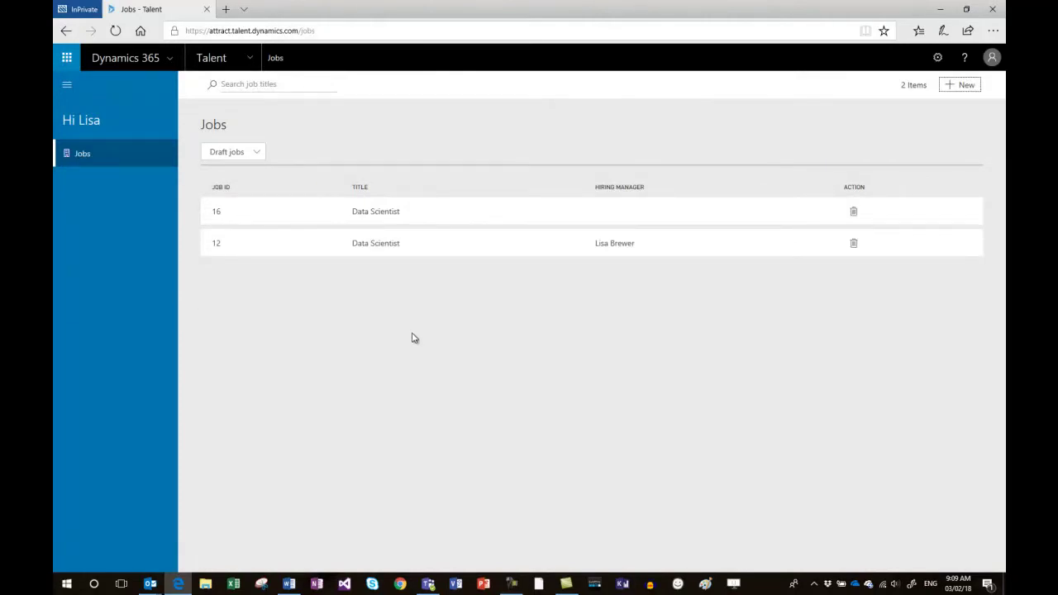
Open draft job 16 and choose Full-time as its employment type
{"action": "left_click", "coordinate": [365, 221]}
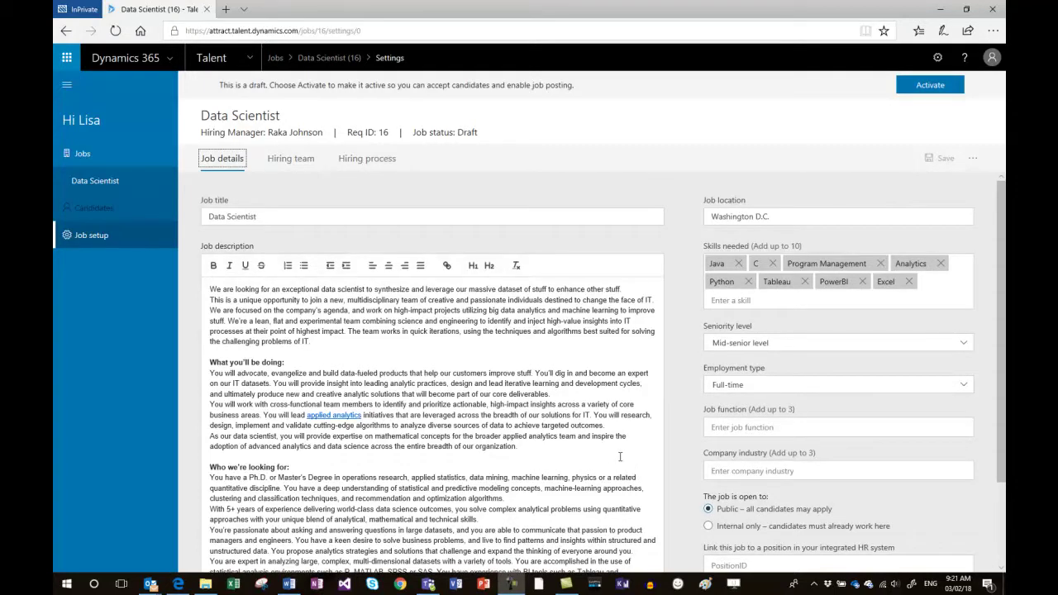
{"action": "left_click", "coordinate": [794, 385]}
{"action": "left_click", "coordinate": [777, 386]}
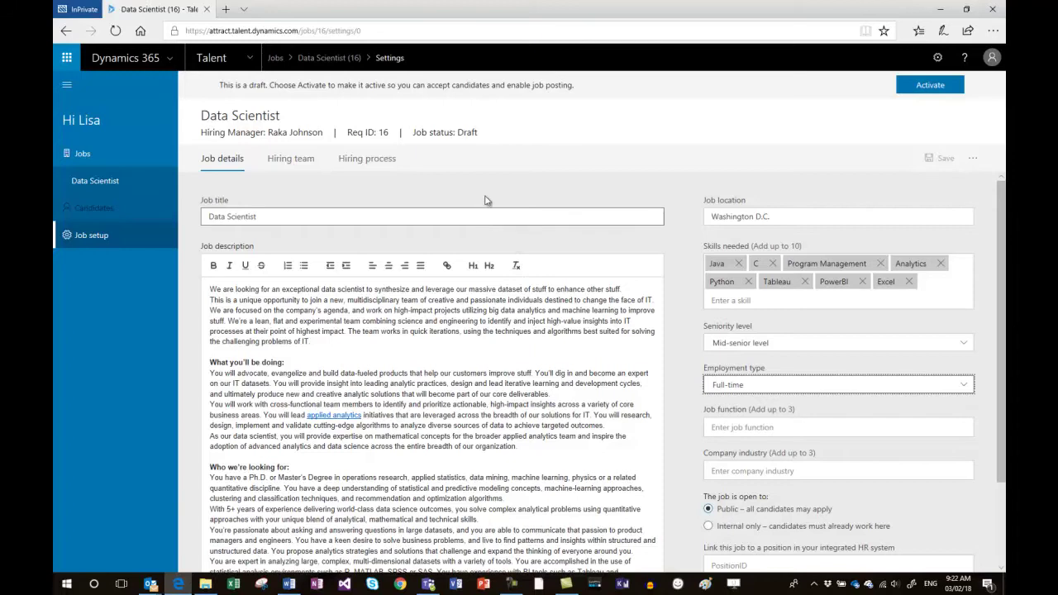
Add the second search result to the hiring team as an Interviewer and save the team
{"action": "left_click", "coordinate": [294, 159]}
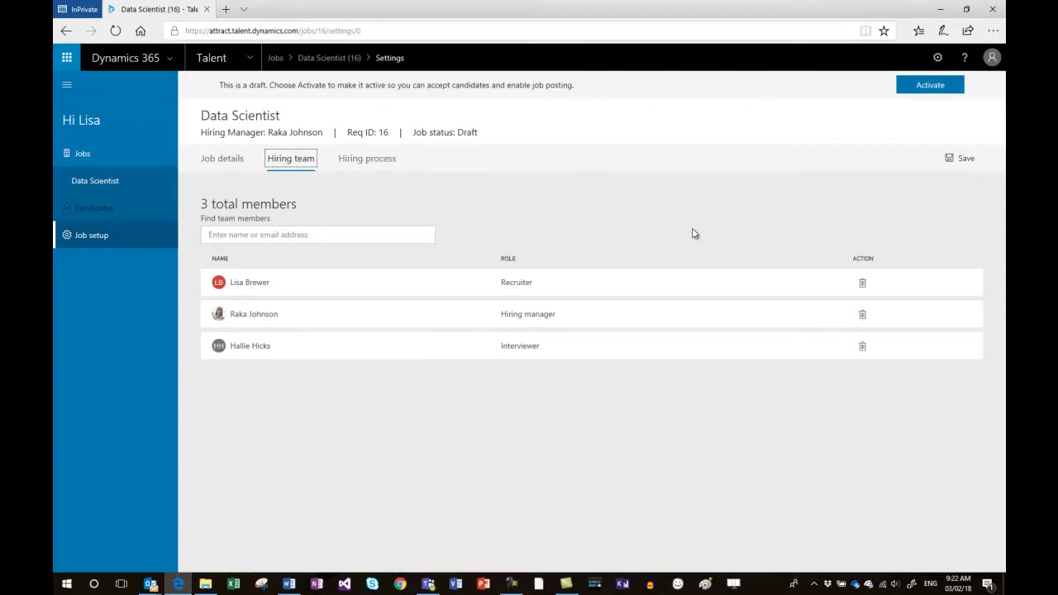
{"action": "left_click", "coordinate": [377, 237]}
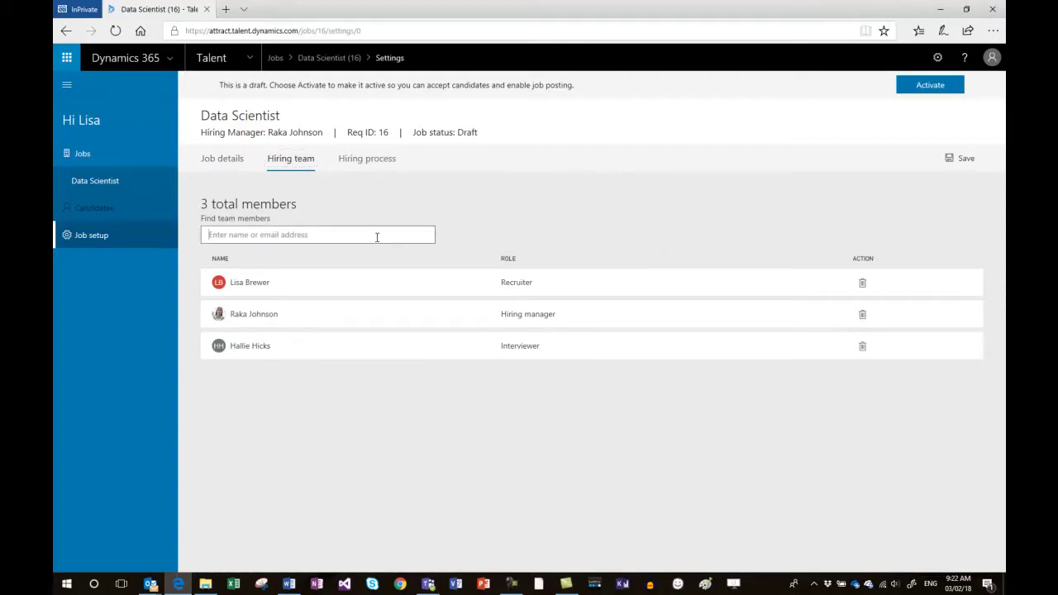
{"action": "type", "text": "john"}
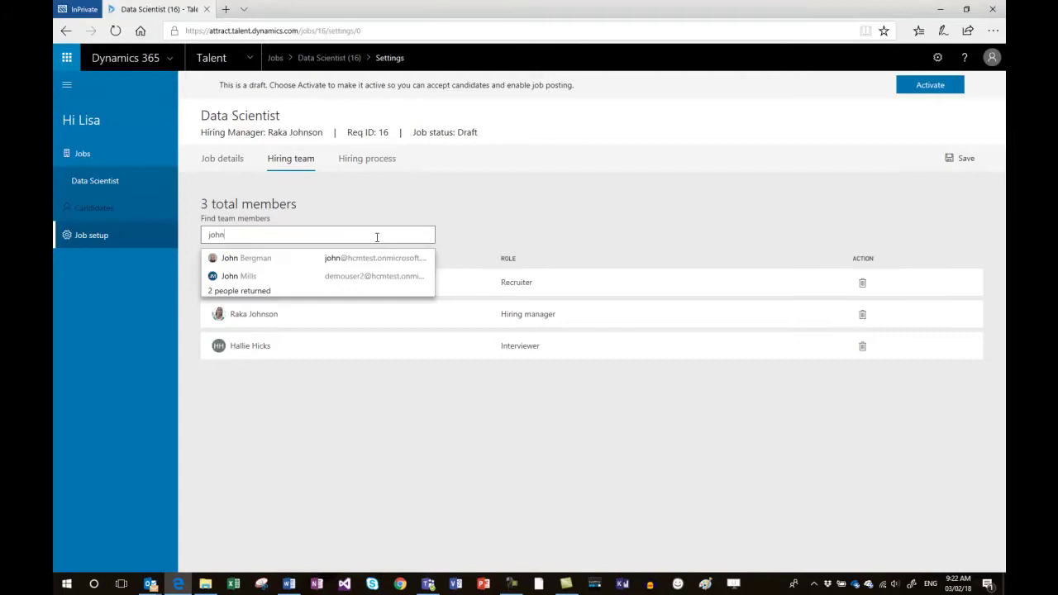
{"action": "left_click", "coordinate": [247, 276]}
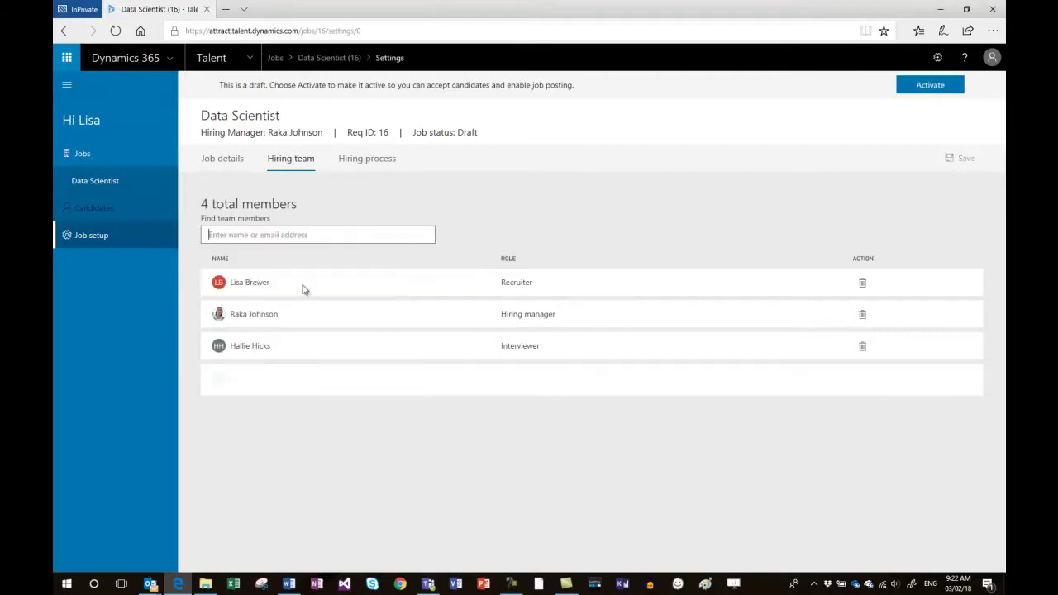
{"action": "left_click", "coordinate": [576, 380]}
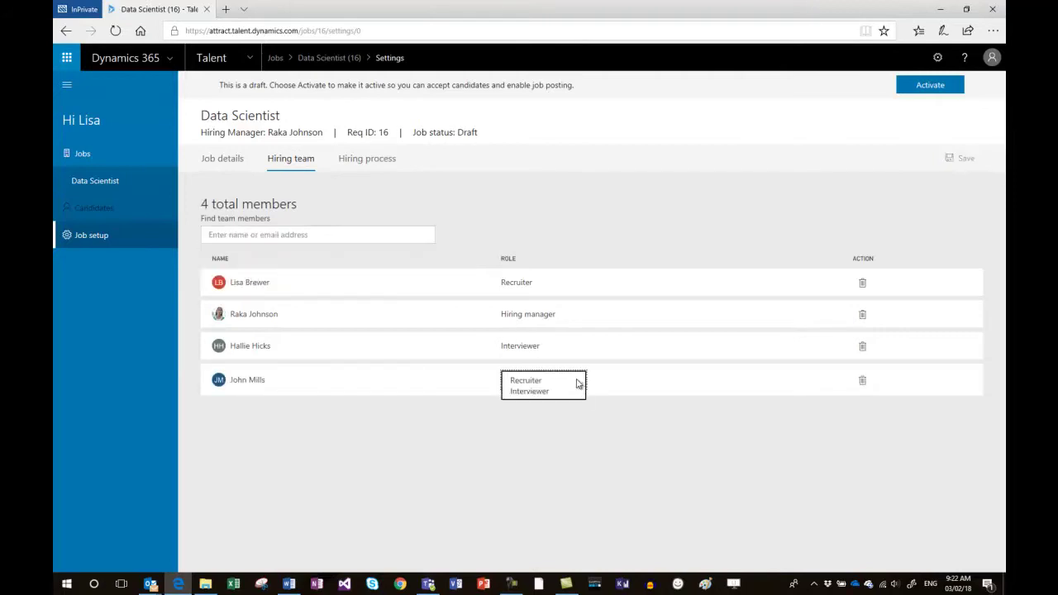
{"action": "left_click", "coordinate": [546, 392]}
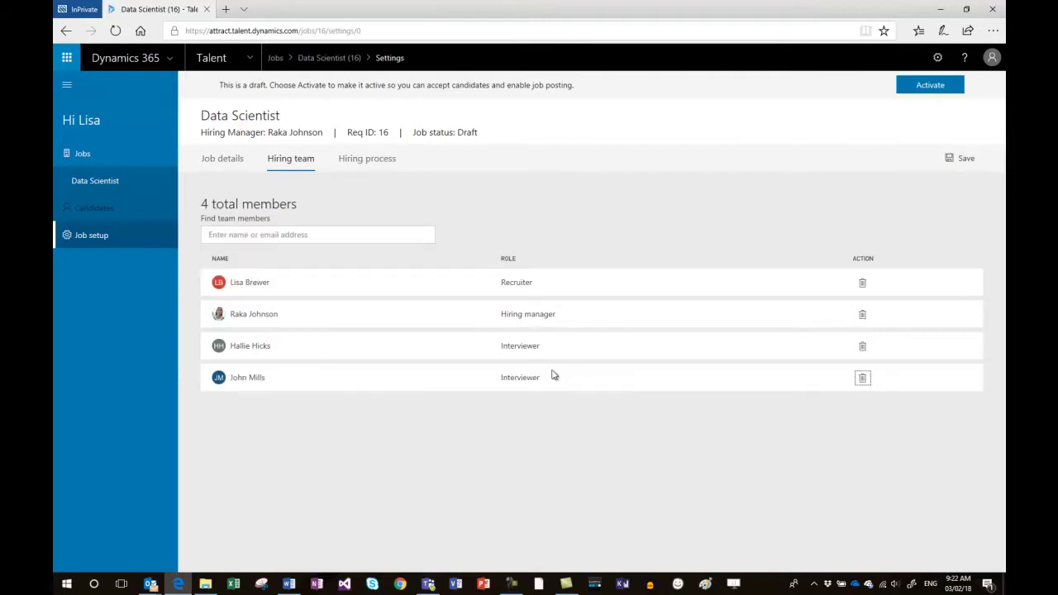
{"action": "left_click", "coordinate": [951, 160]}
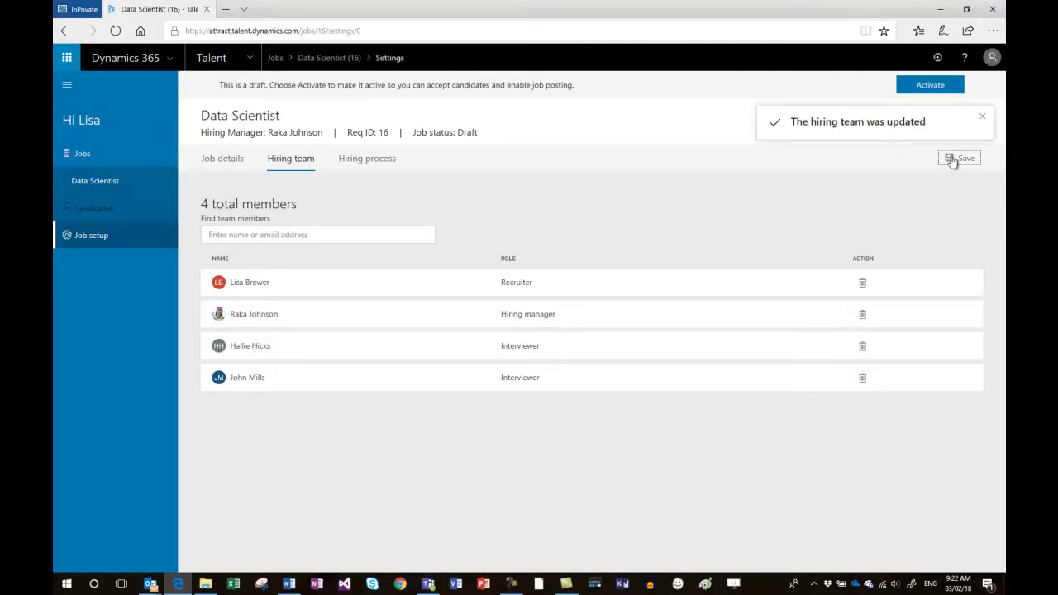
Add a hiring-process stage named 'New stage' after Interview and drag the Feedback activity into it
{"action": "left_click", "coordinate": [369, 163]}
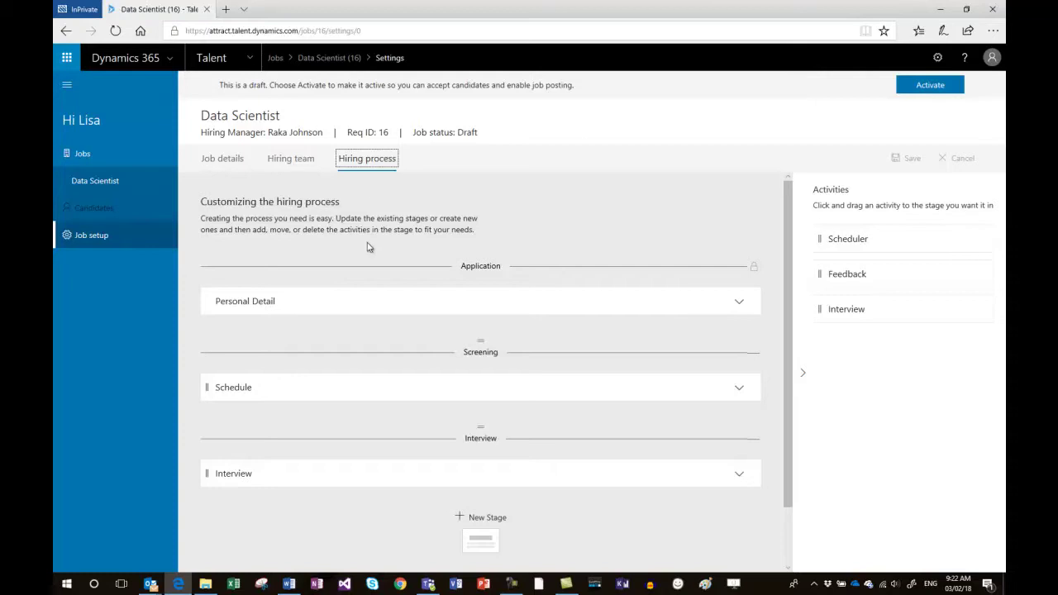
{"action": "left_click", "coordinate": [478, 353]}
{"action": "mouse_move", "coordinate": [603, 463]}
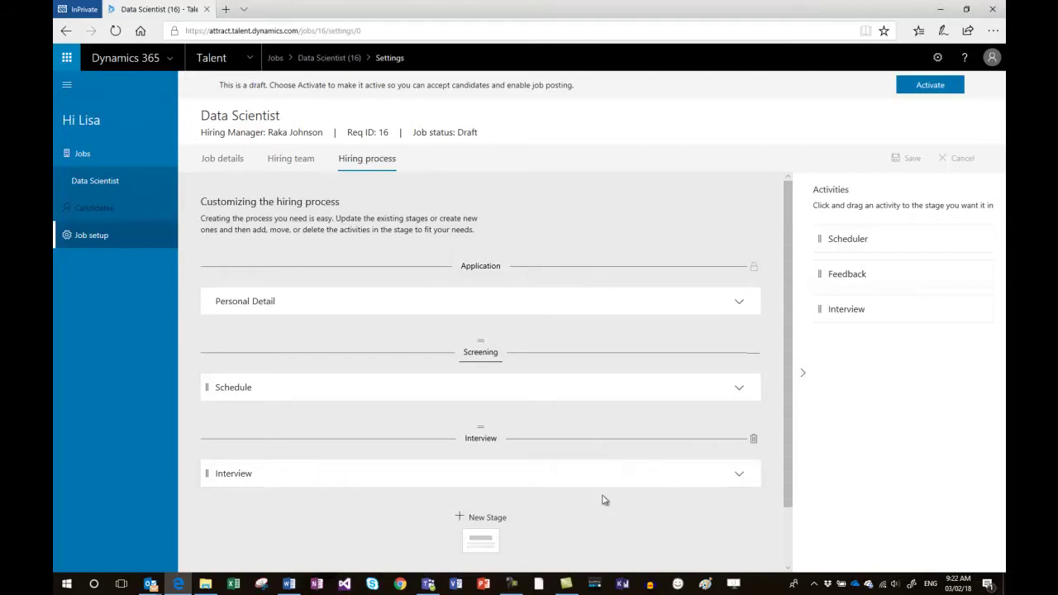
{"action": "left_click", "coordinate": [481, 539]}
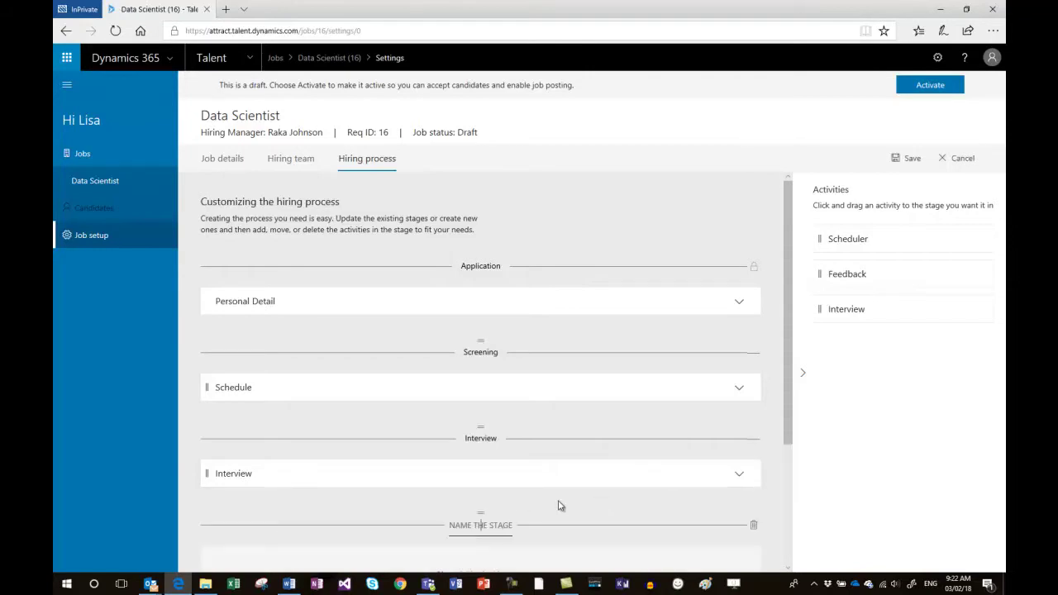
{"action": "type", "text": "New stage"}
{"action": "left_click_drag", "start_coordinate": [841, 278], "coordinate": [473, 583]}
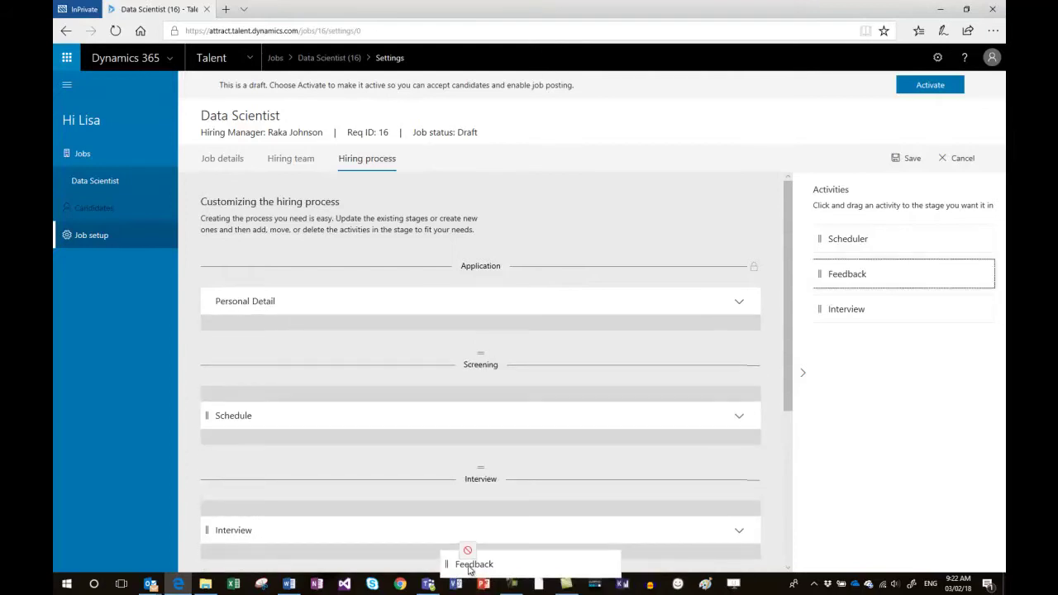
{"action": "left_click_drag", "start_coordinate": [473, 582], "coordinate": [468, 565]}
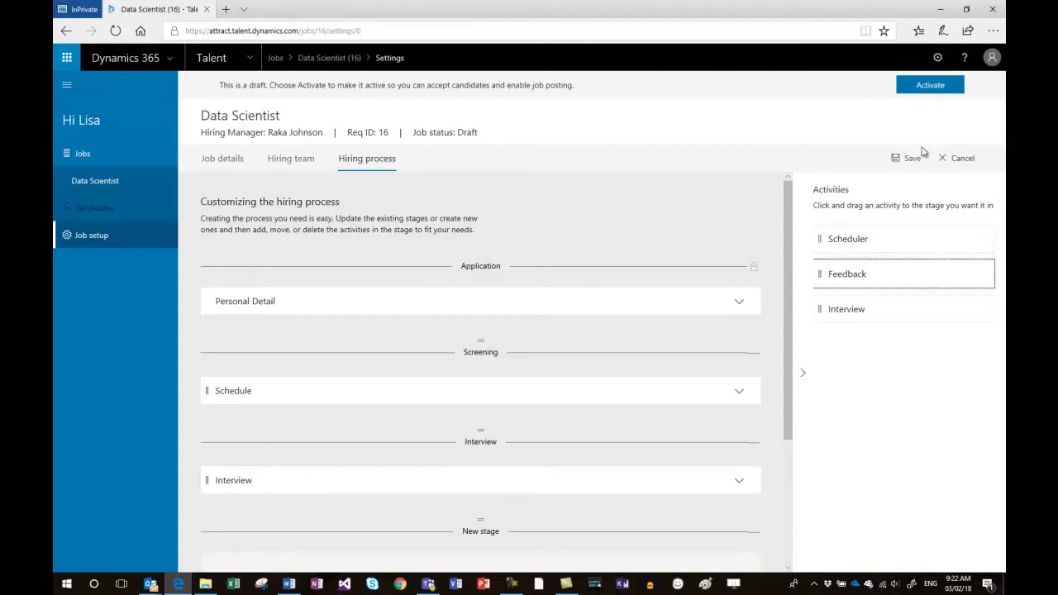
Confirm activation of the Data Scientist job and open active job 16
{"action": "left_click", "coordinate": [929, 86]}
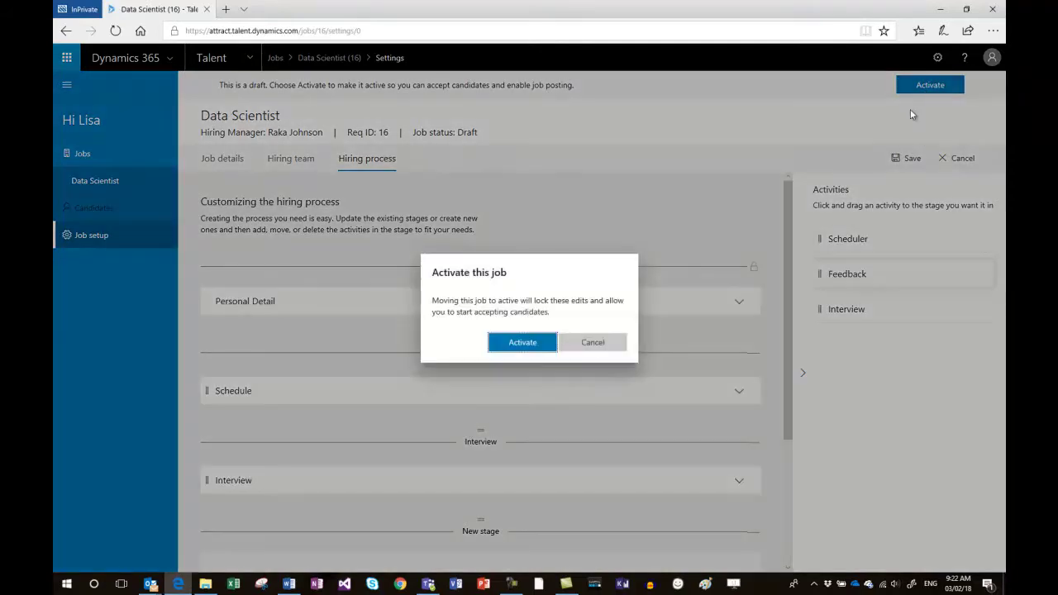
{"action": "left_click", "coordinate": [515, 343]}
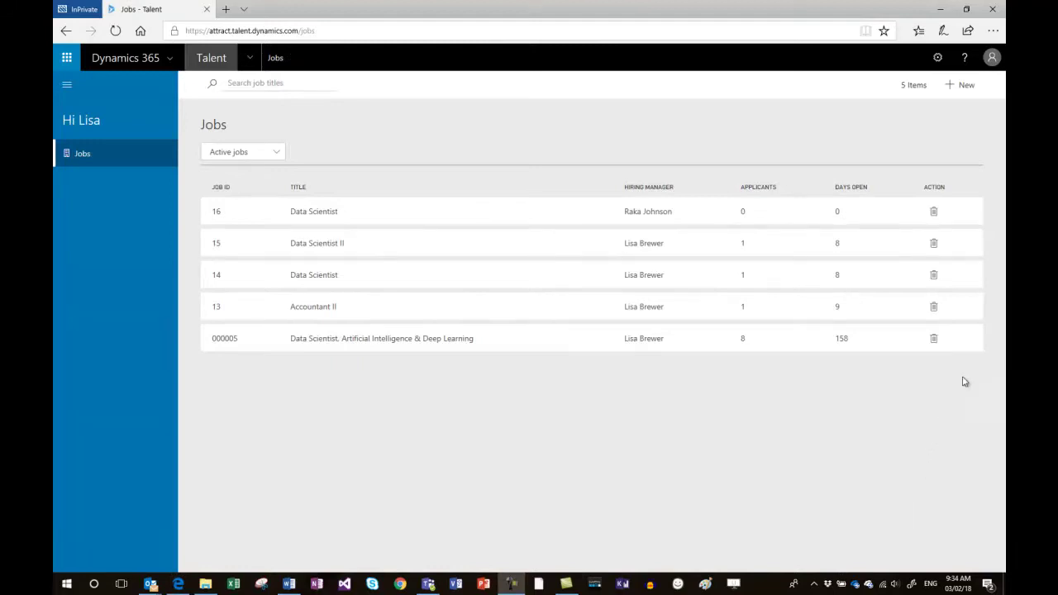
{"action": "left_click", "coordinate": [328, 215]}
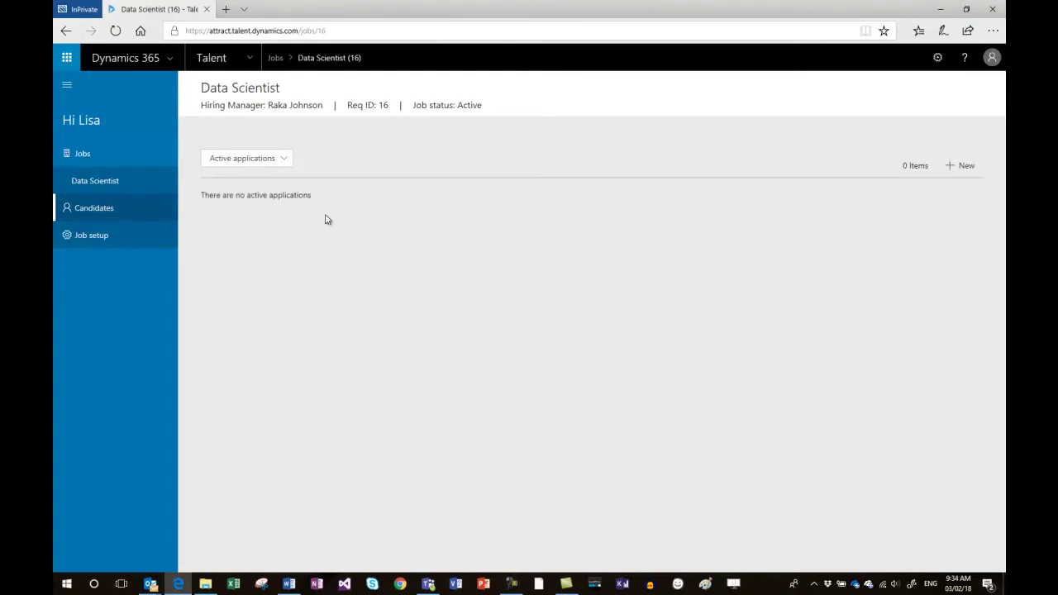
Dismiss the new-candidate form and switch the Add a candidate dialog to From Excel
{"action": "left_click", "coordinate": [951, 168]}
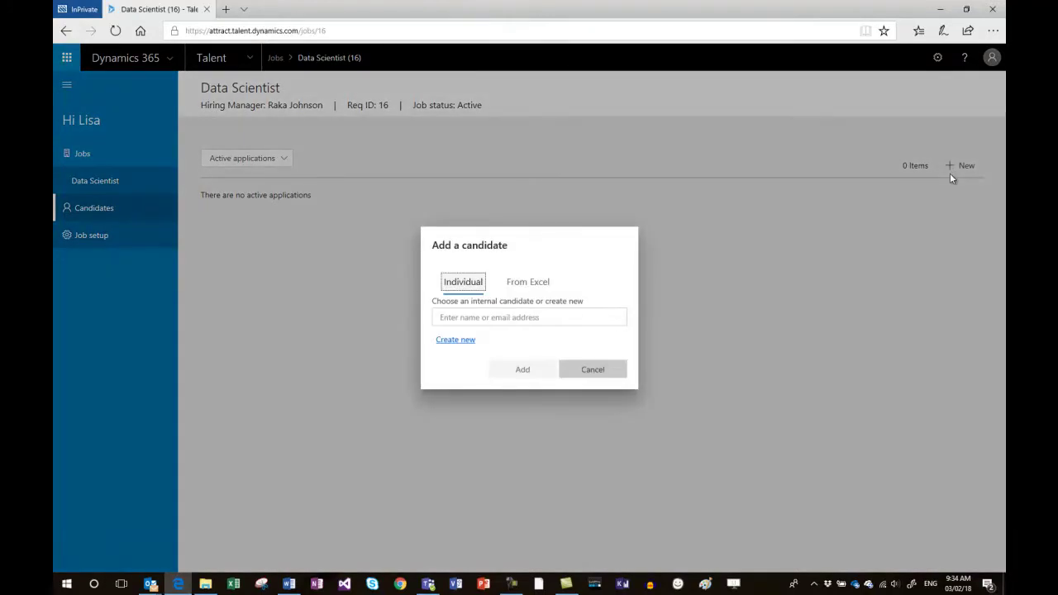
{"action": "left_click", "coordinate": [466, 345]}
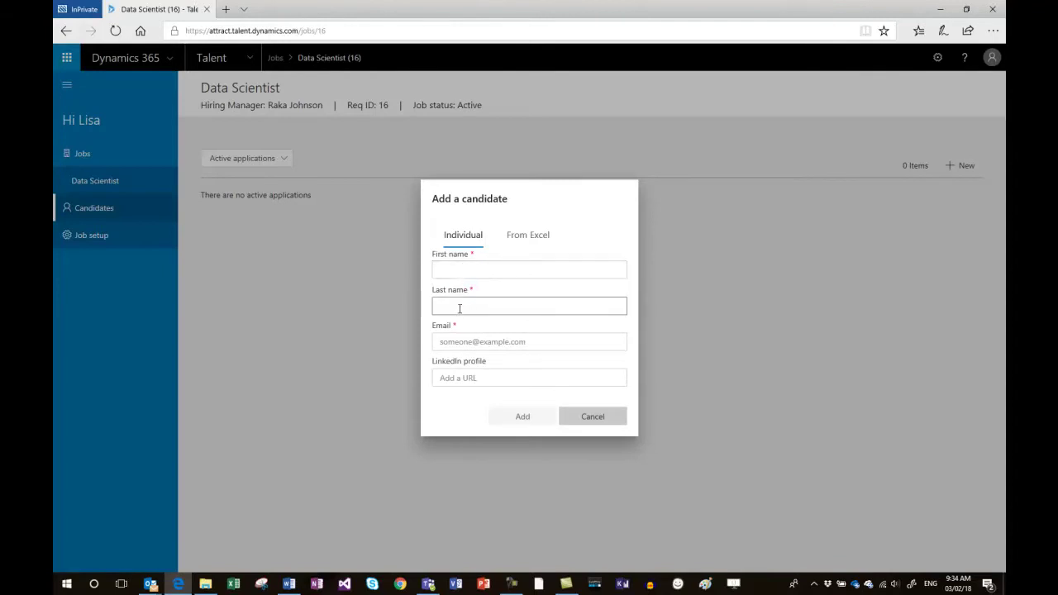
{"action": "left_click", "coordinate": [586, 421]}
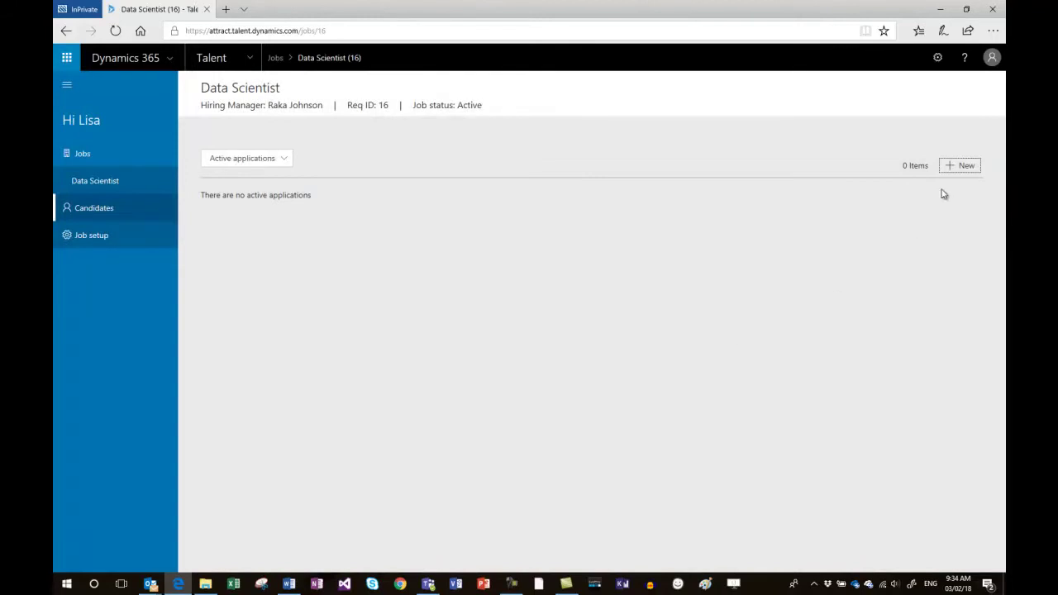
{"action": "left_click", "coordinate": [950, 169]}
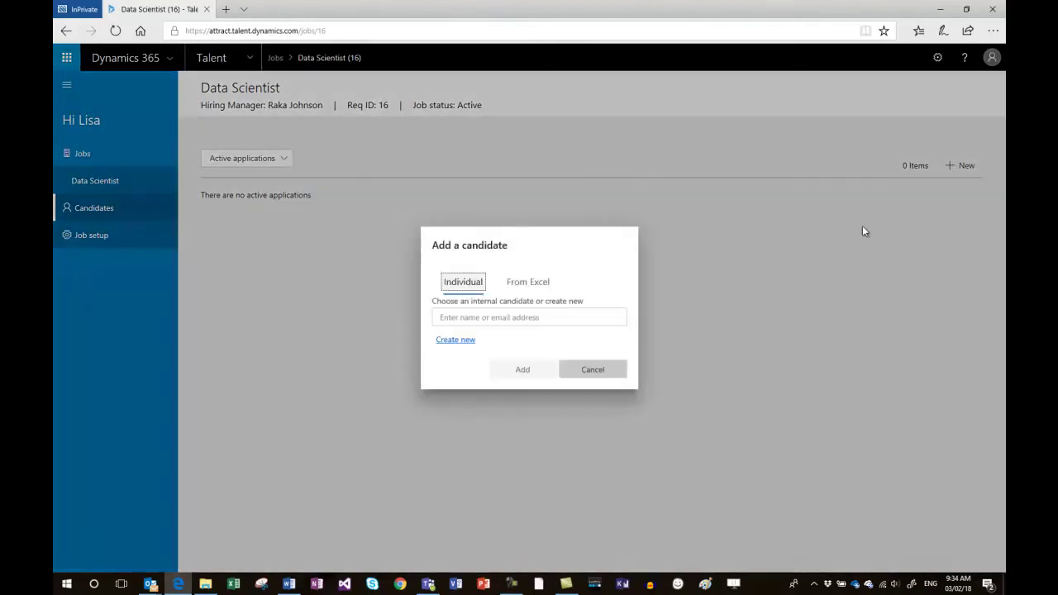
{"action": "left_click", "coordinate": [537, 284]}
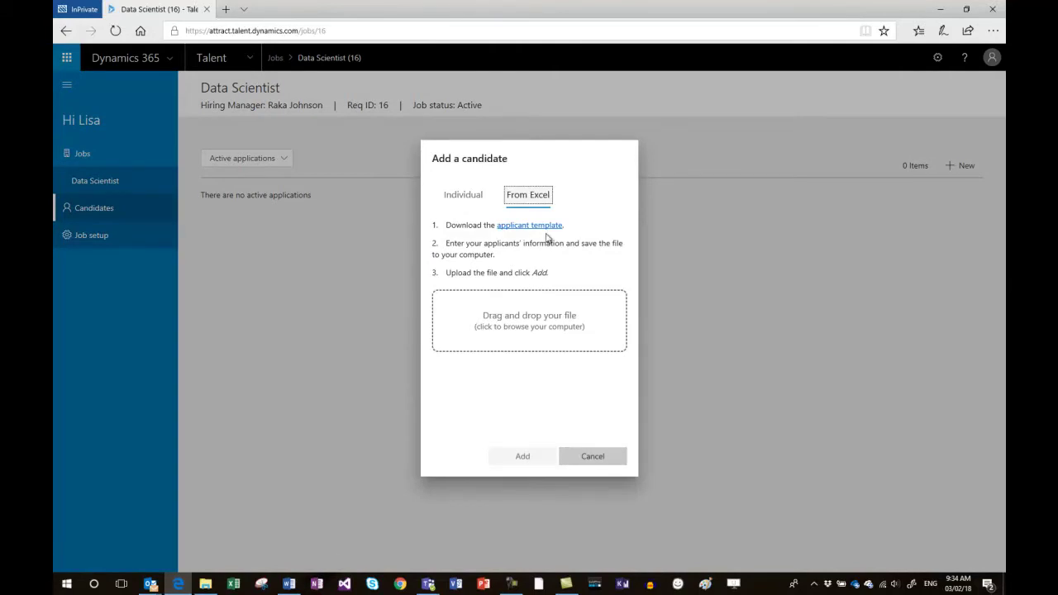
Download the applicant template workbook and open it in Excel
{"action": "left_click", "coordinate": [545, 231]}
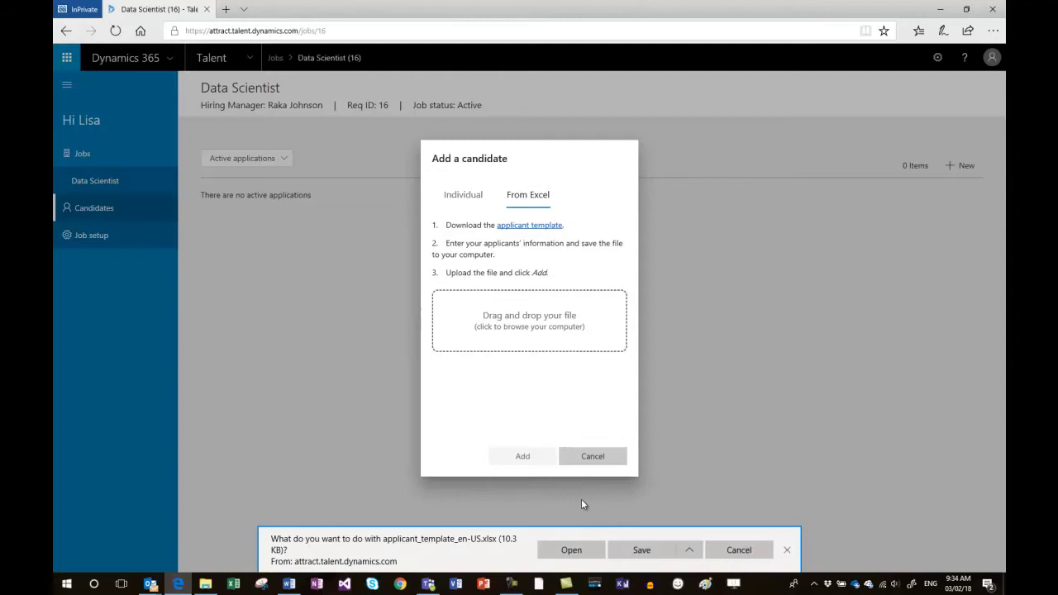
{"action": "left_click", "coordinate": [570, 549]}
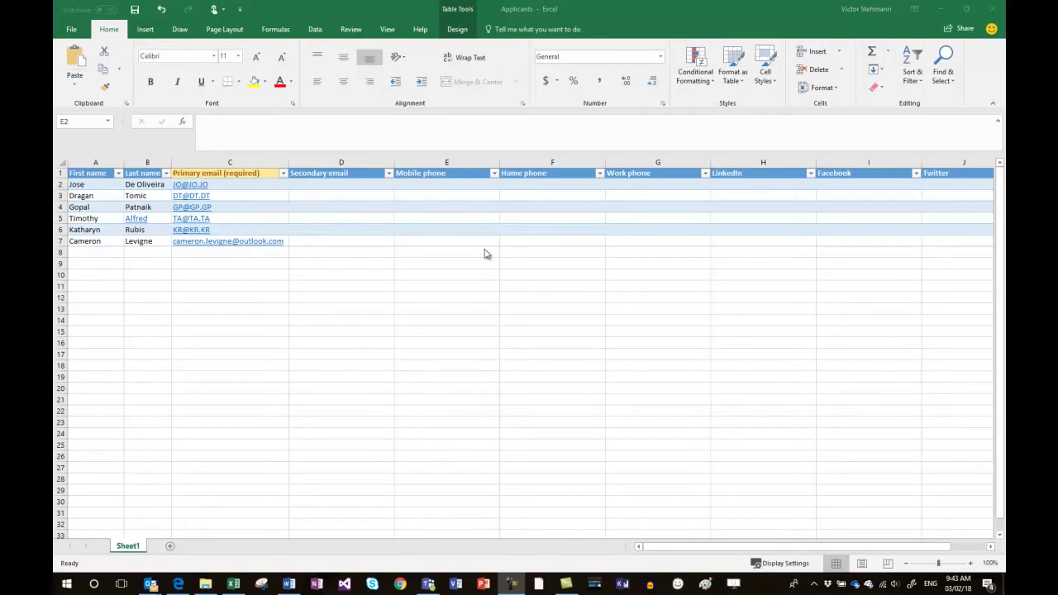
Switch back to Edge and open the Data Scientist job from the Jobs list
{"action": "left_click", "coordinate": [178, 583]}
{"action": "left_click", "coordinate": [304, 214]}
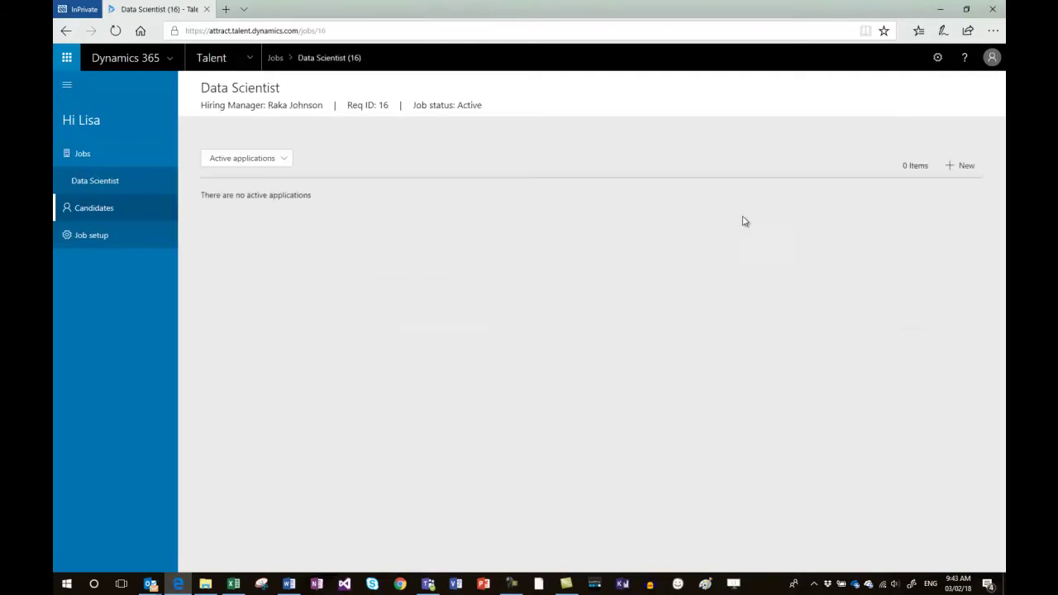
Upload Applicants.xlsx via From Excel and add its six candidates to the job
{"action": "left_click", "coordinate": [950, 166]}
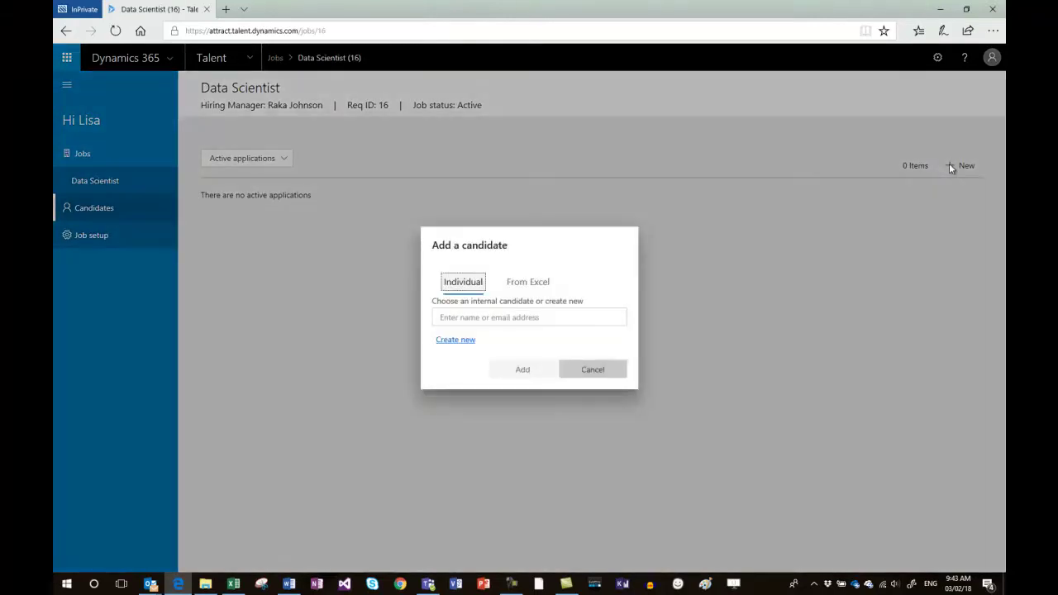
{"action": "left_click", "coordinate": [533, 282]}
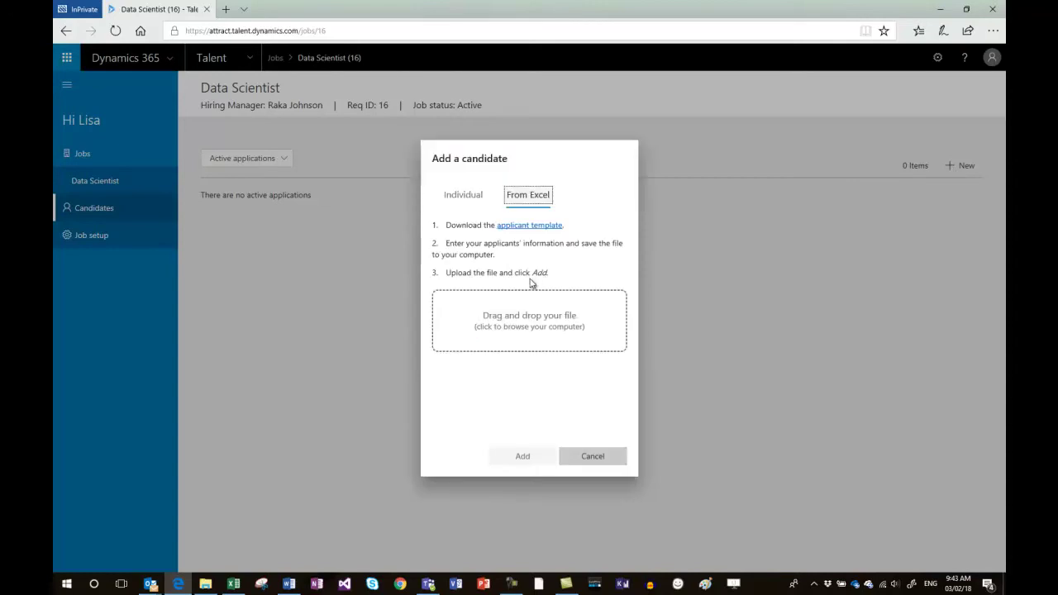
{"action": "left_click", "coordinate": [501, 321]}
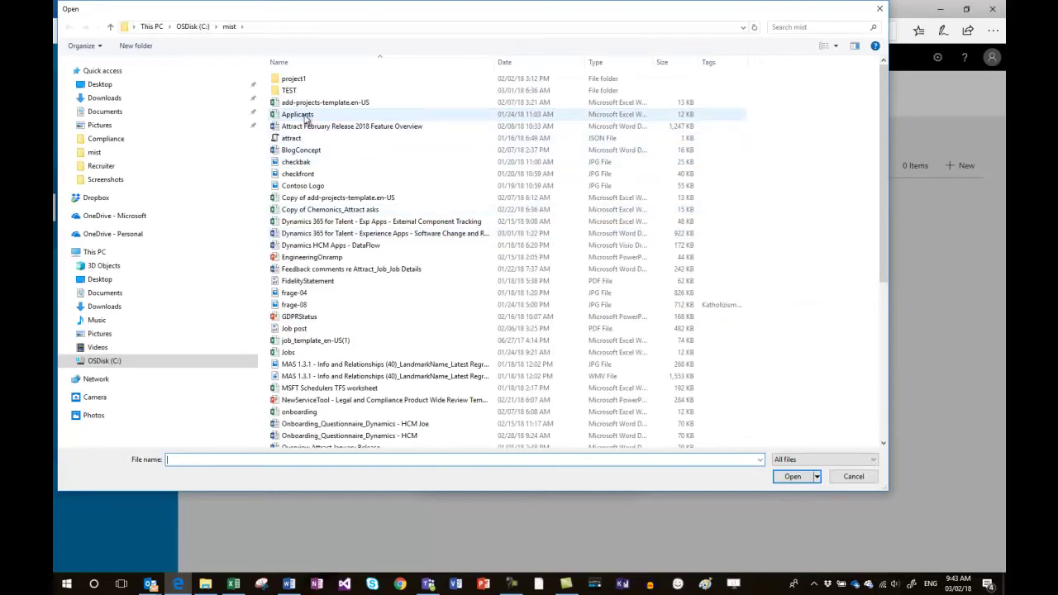
{"action": "left_click", "coordinate": [372, 114]}
{"action": "left_click", "coordinate": [790, 475]}
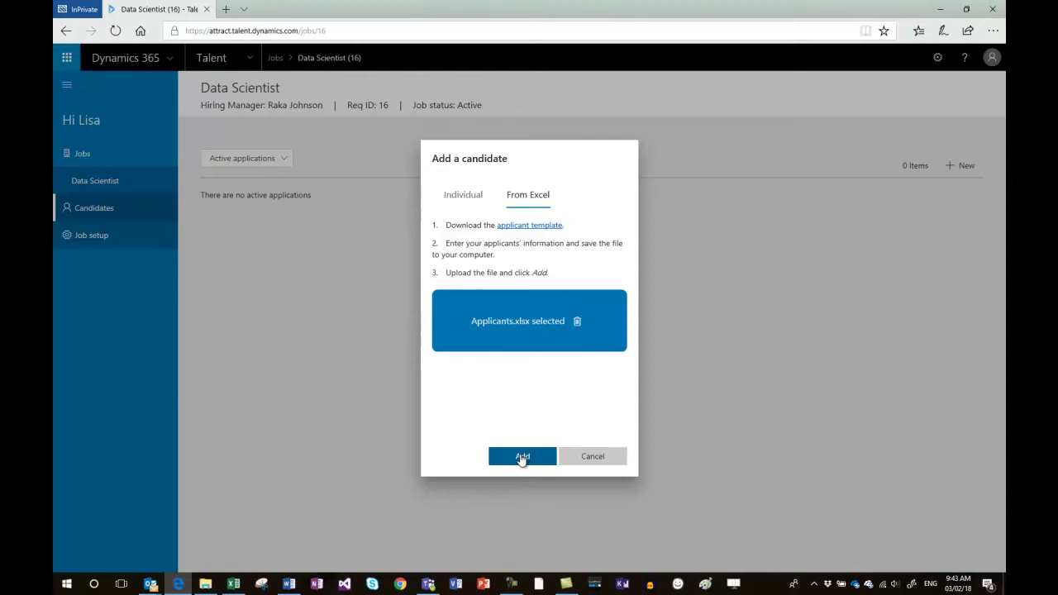
{"action": "left_click", "coordinate": [521, 458]}
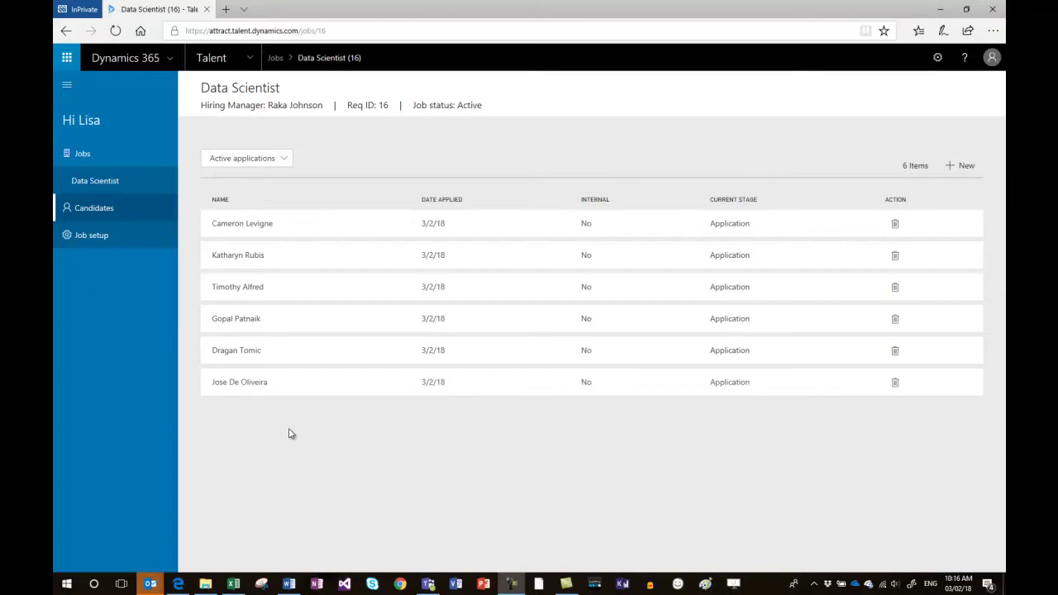
Open the candidate's application from the Data Scientist active applications list
{"action": "left_click", "coordinate": [319, 232]}
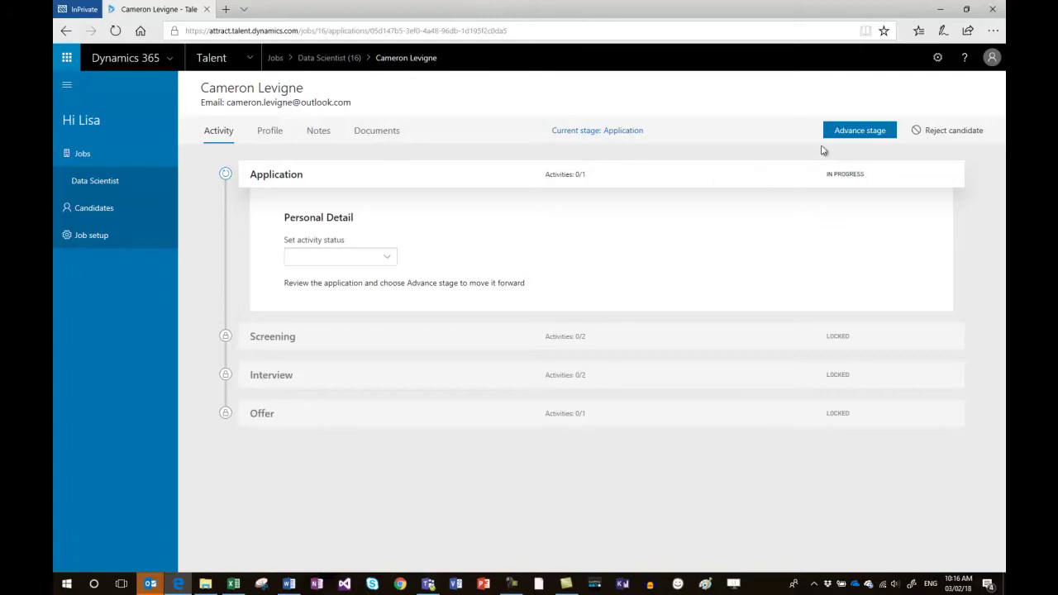
Enter 123 as the work phone in the candidate profile's contact details and save
{"action": "left_click", "coordinate": [270, 132]}
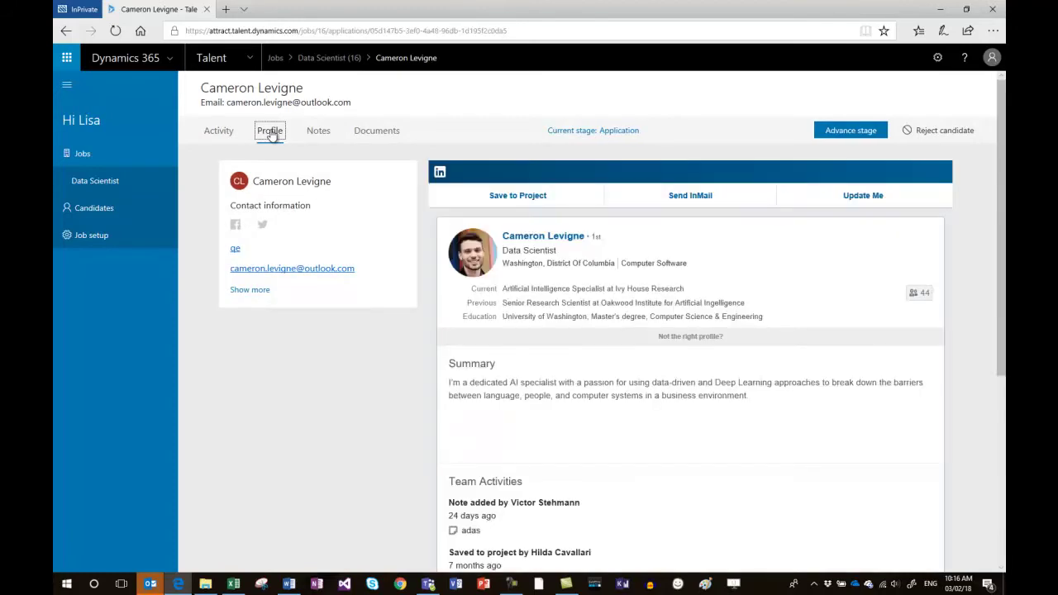
{"action": "left_click", "coordinate": [249, 294]}
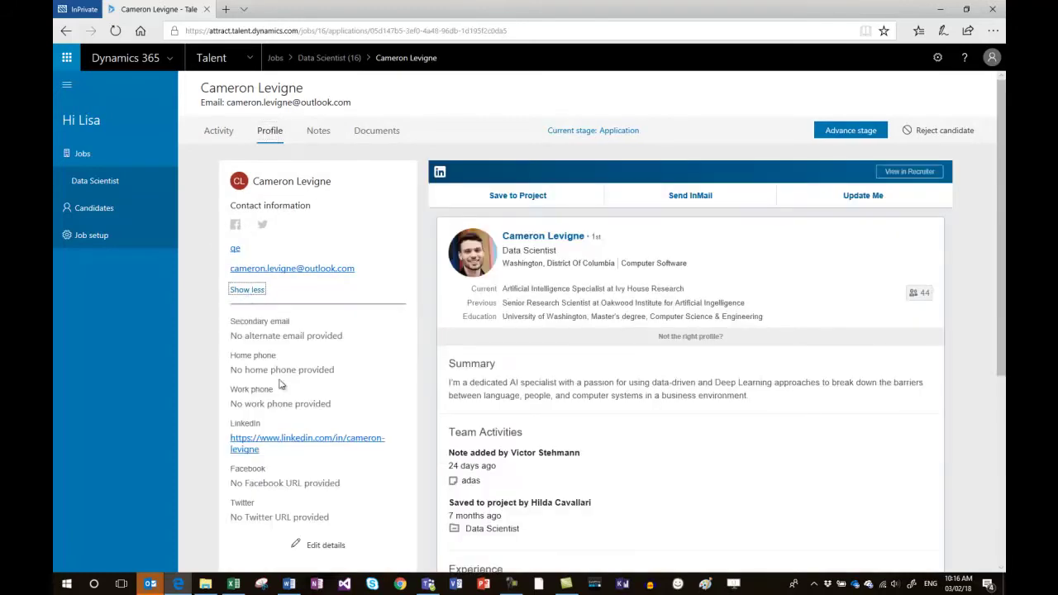
{"action": "left_click", "coordinate": [313, 546]}
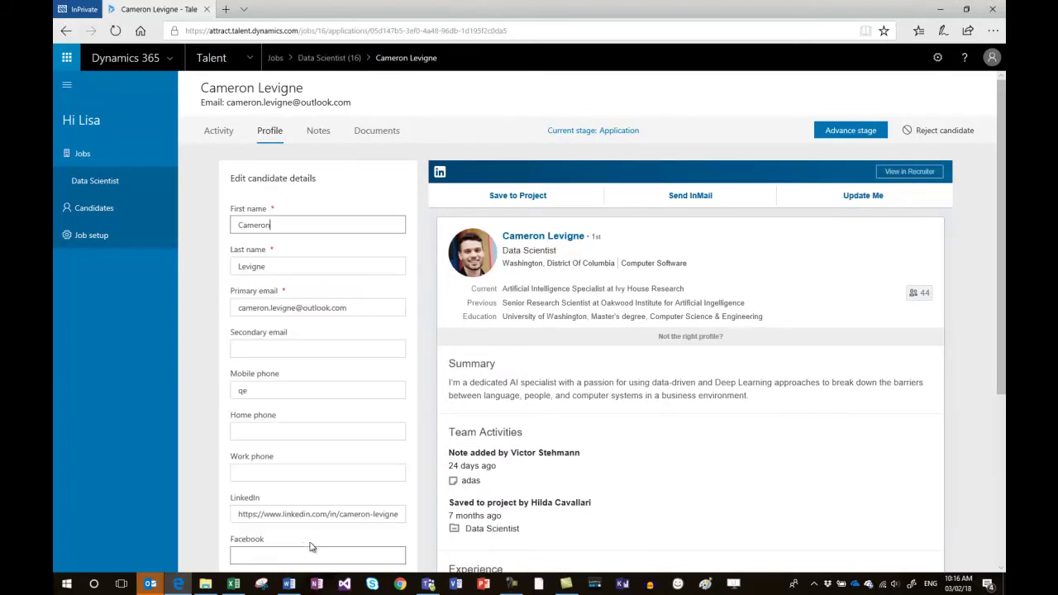
{"action": "left_click", "coordinate": [244, 474]}
{"action": "type", "text": "123"}
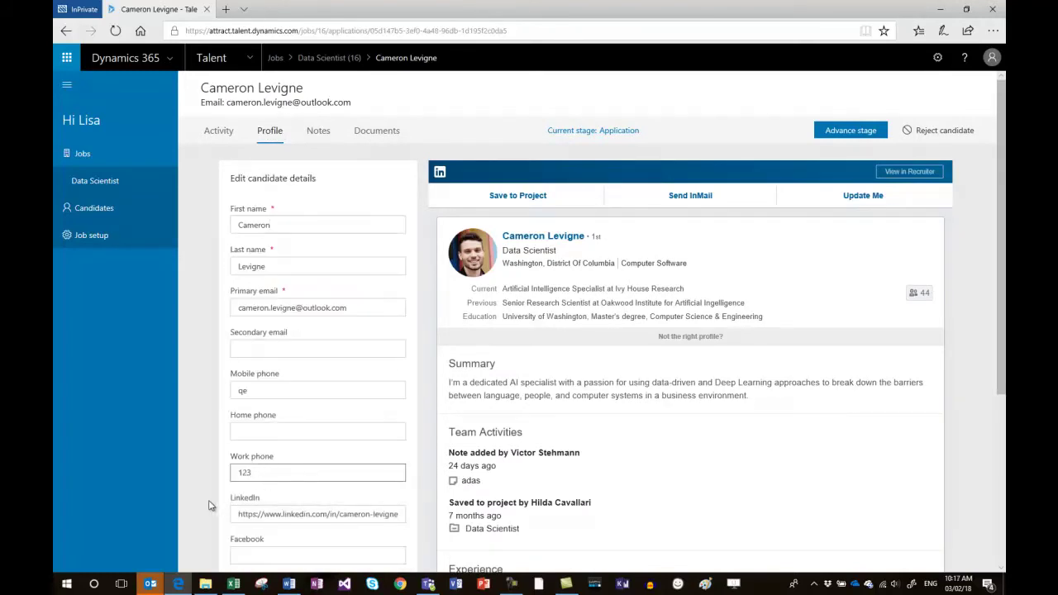
{"action": "scroll", "coordinate": [208, 504], "scroll_direction": "down", "scroll_amount": 2}
{"action": "left_click", "coordinate": [280, 475]}
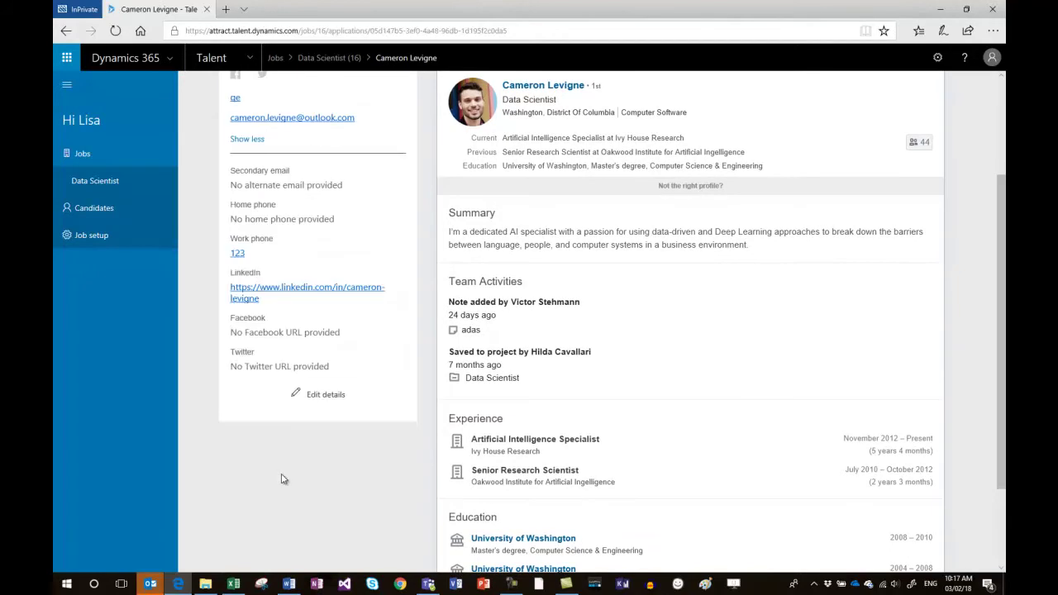
{"action": "left_click", "coordinate": [250, 141]}
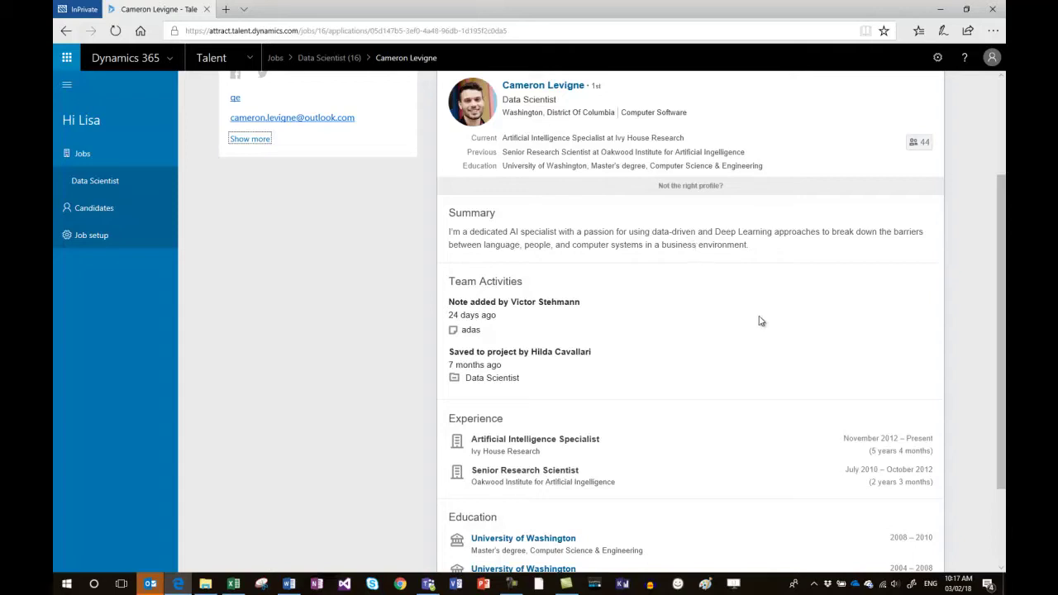
{"action": "scroll", "coordinate": [752, 321], "scroll_direction": "up", "scroll_amount": 3}
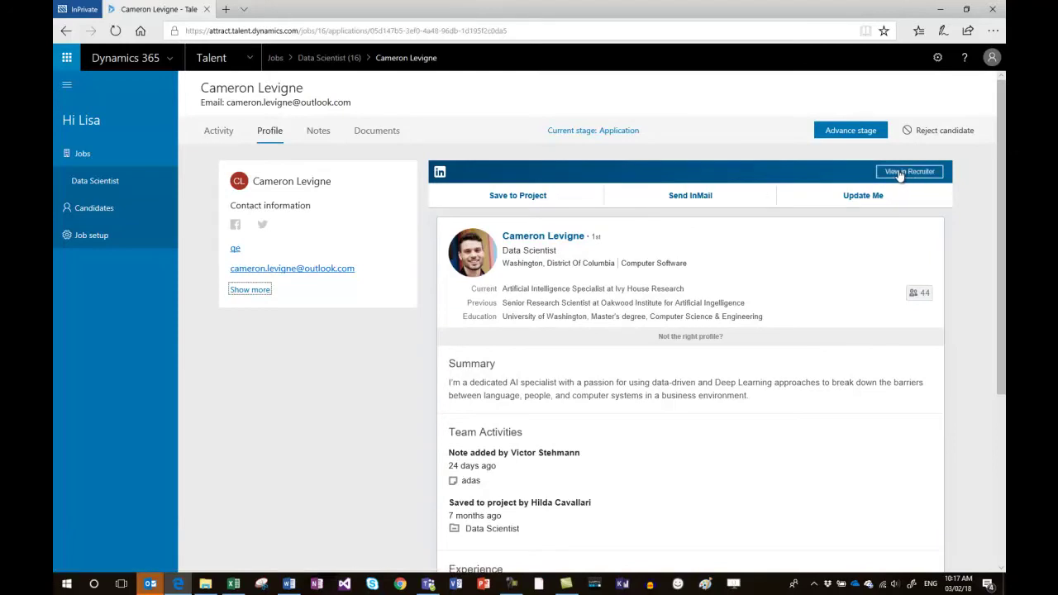
Add a note reading 123 to the application, then view the empty Documents section
{"action": "left_click", "coordinate": [314, 135]}
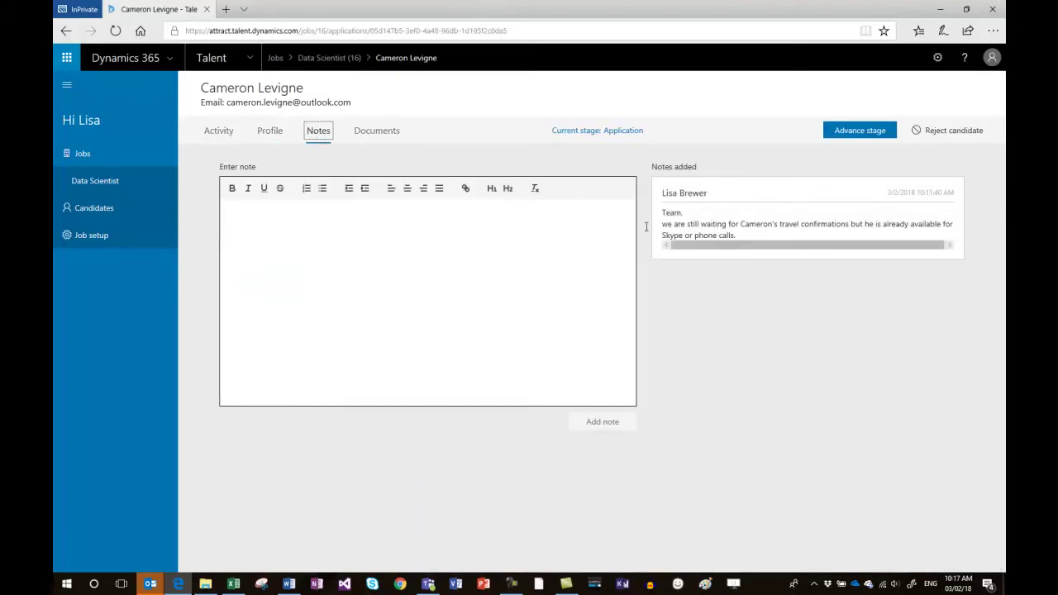
{"action": "left_click", "coordinate": [442, 235]}
{"action": "type", "text": "123"}
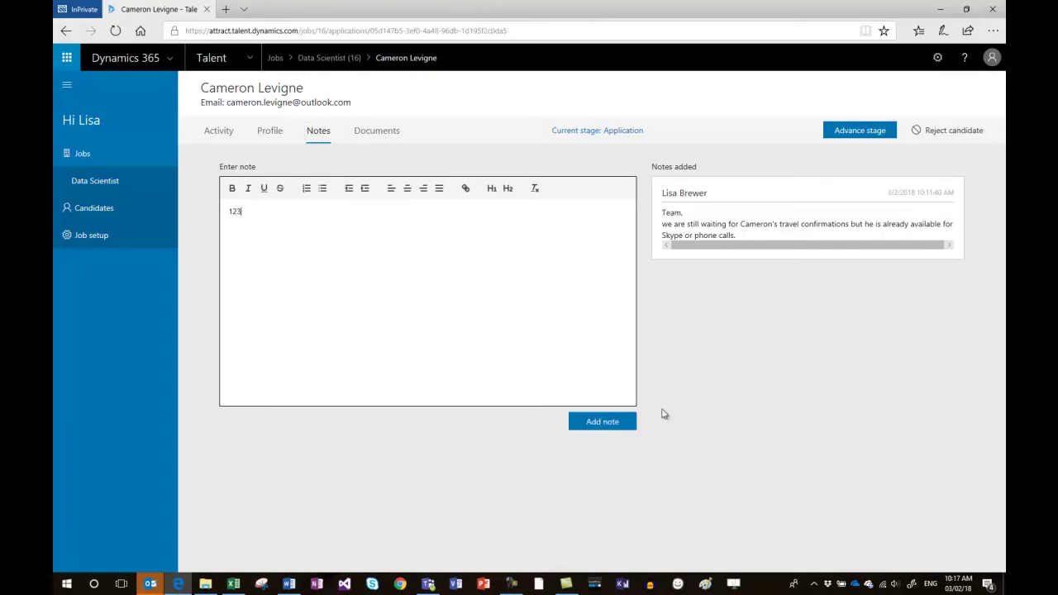
{"action": "left_click", "coordinate": [606, 423]}
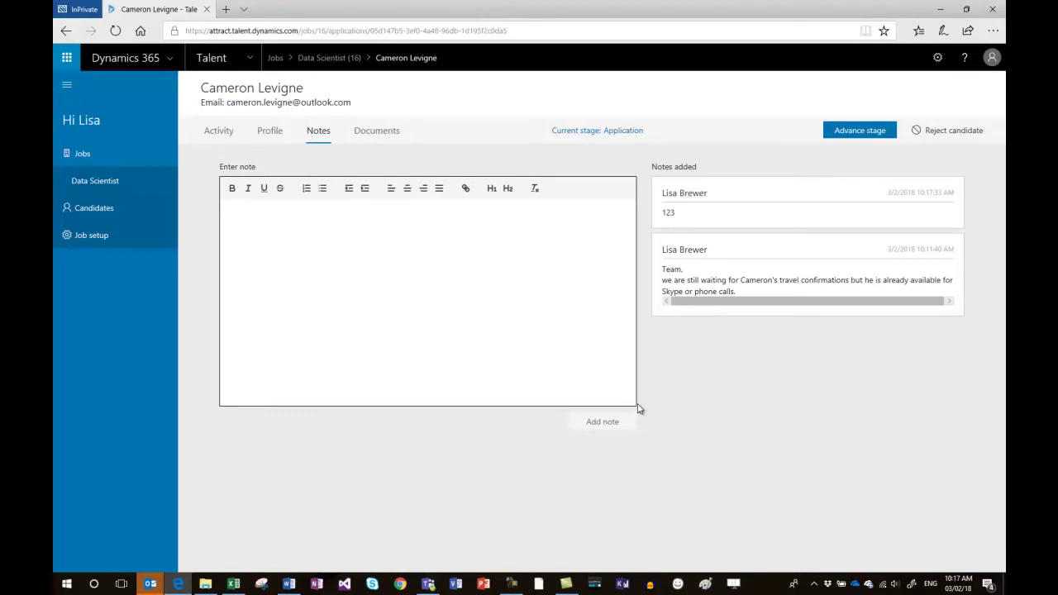
{"action": "left_click", "coordinate": [376, 134]}
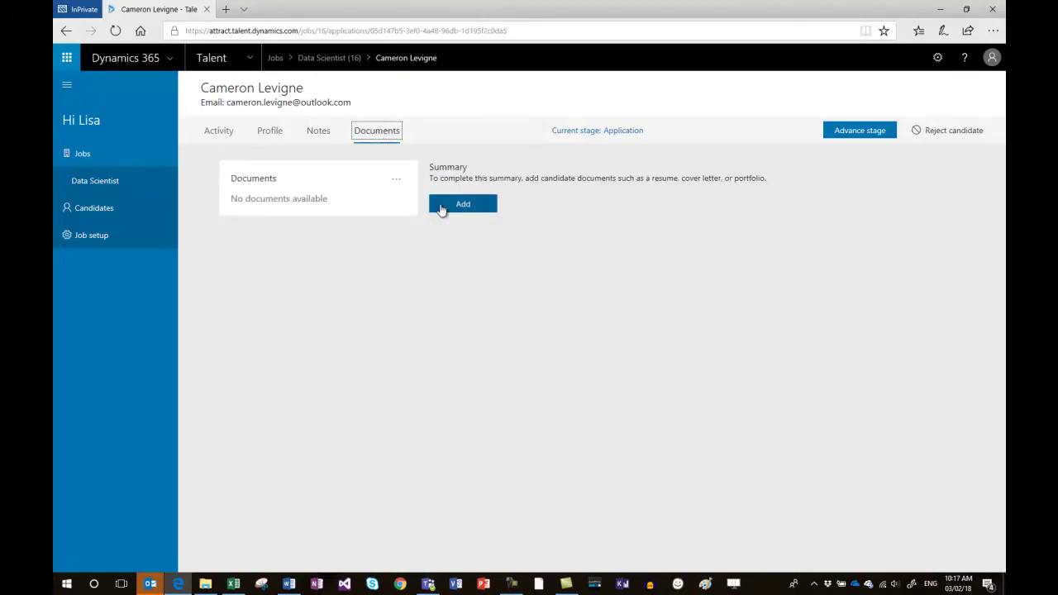
Upload the candidate's resume file and save it as a Resume-type document
{"action": "mouse_move", "coordinate": [318, 188]}
{"action": "left_click", "coordinate": [457, 206]}
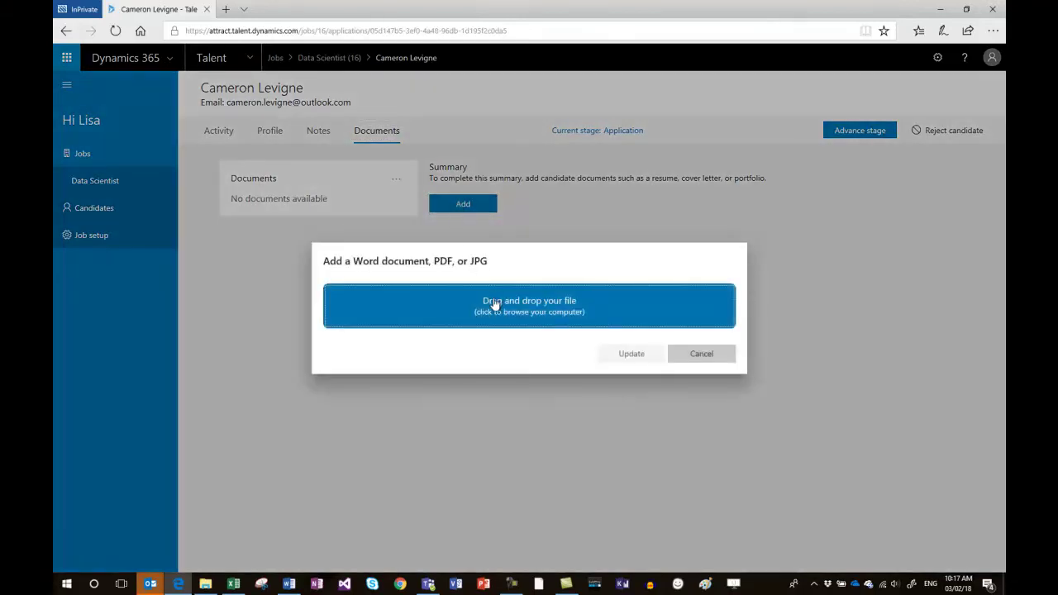
{"action": "left_click", "coordinate": [496, 304]}
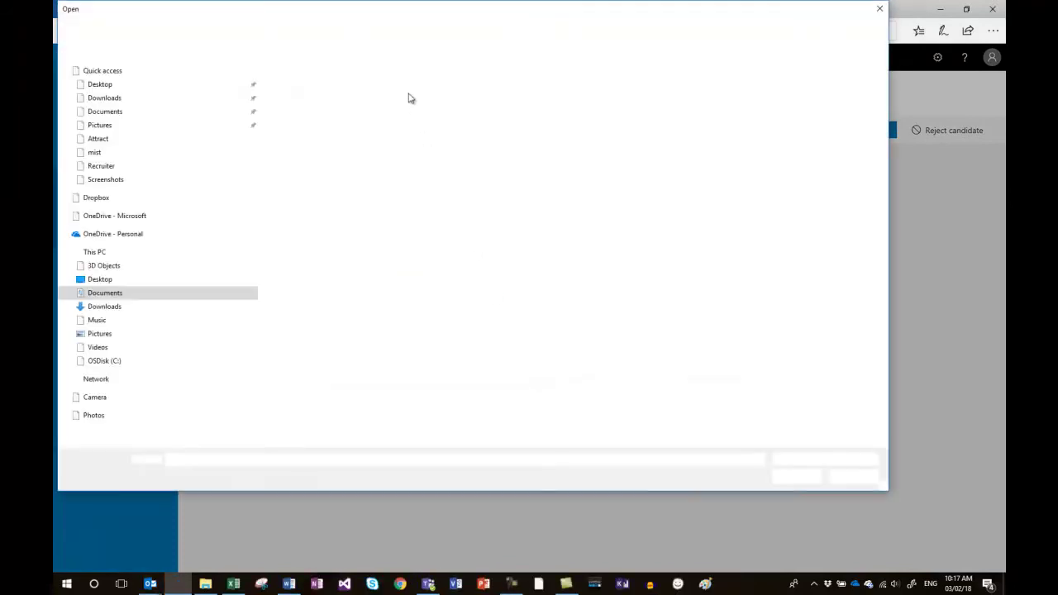
{"action": "left_click", "coordinate": [326, 80]}
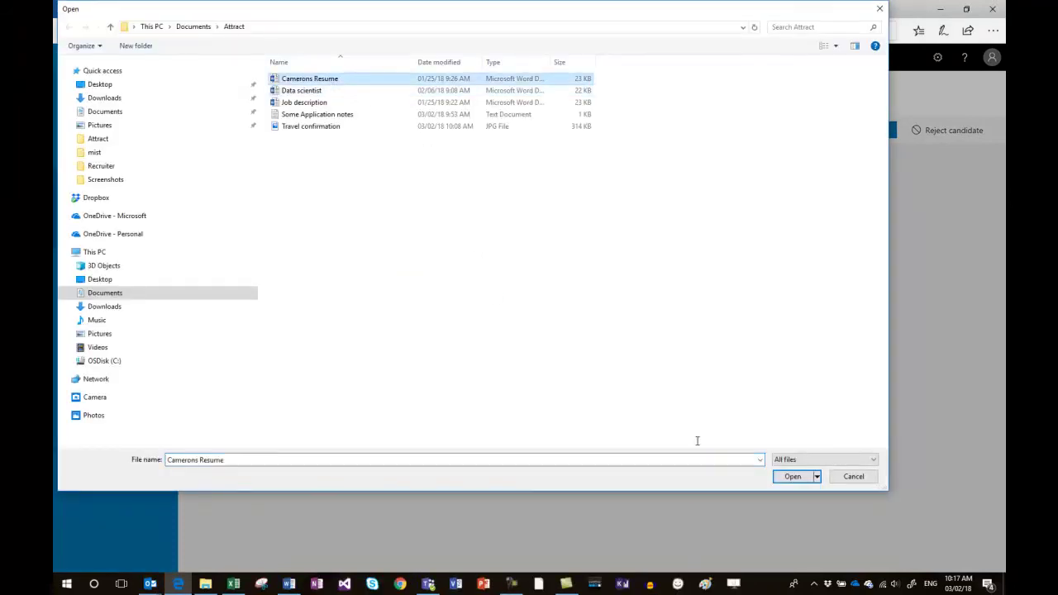
{"action": "left_click", "coordinate": [789, 476]}
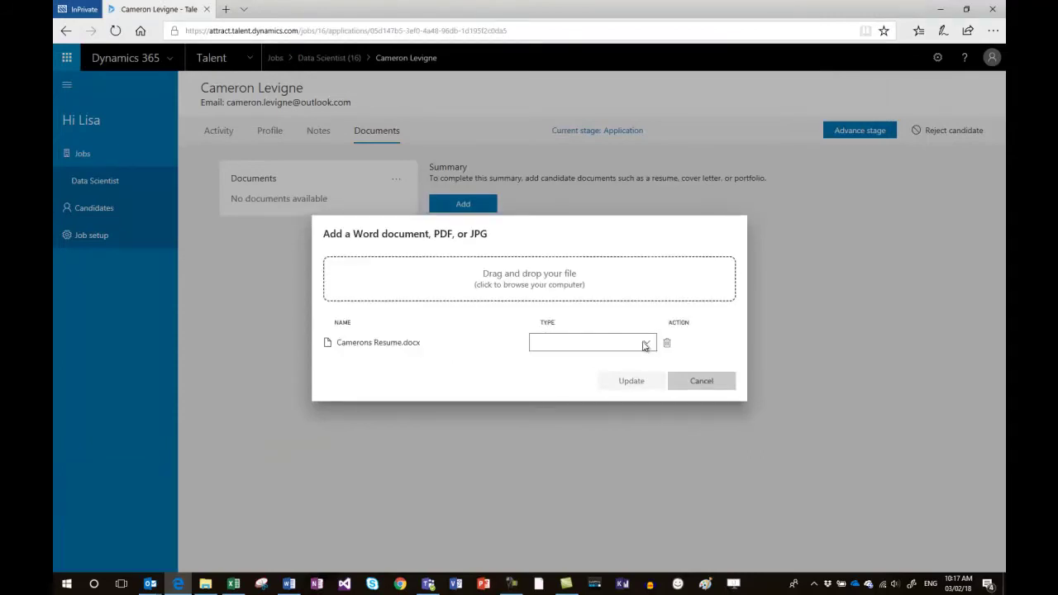
{"action": "left_click", "coordinate": [645, 345]}
{"action": "left_click", "coordinate": [587, 347]}
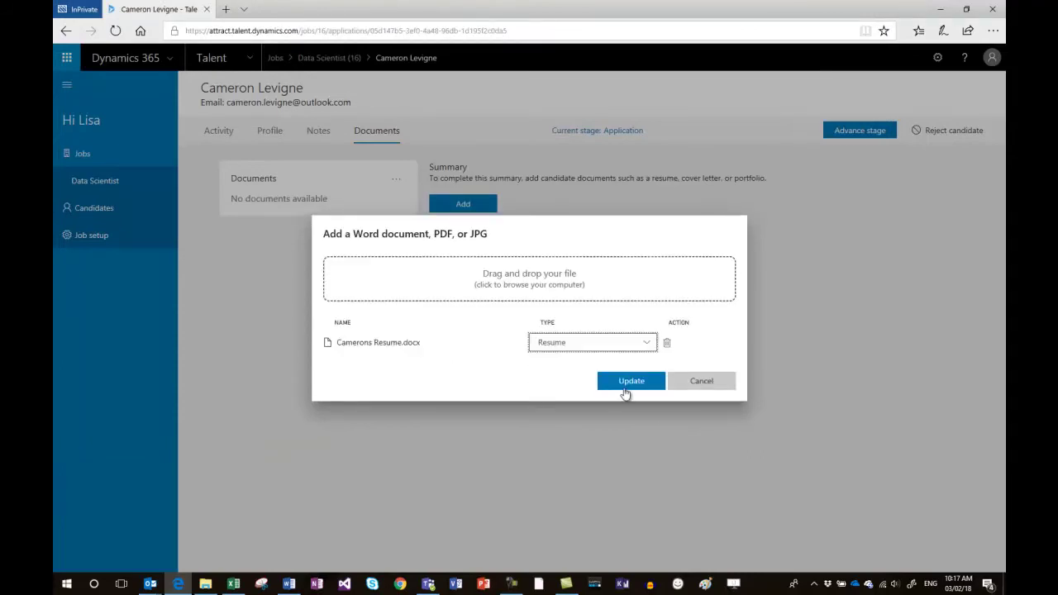
{"action": "left_click", "coordinate": [626, 383]}
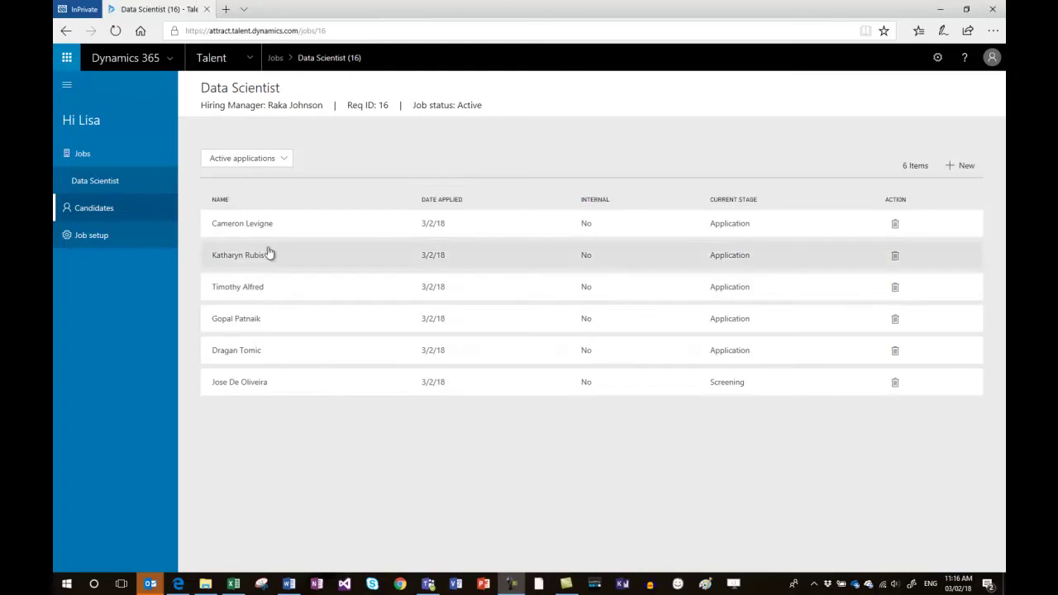
Mark the personal detail review Completed and advance the application to Screening
{"action": "left_click", "coordinate": [257, 224]}
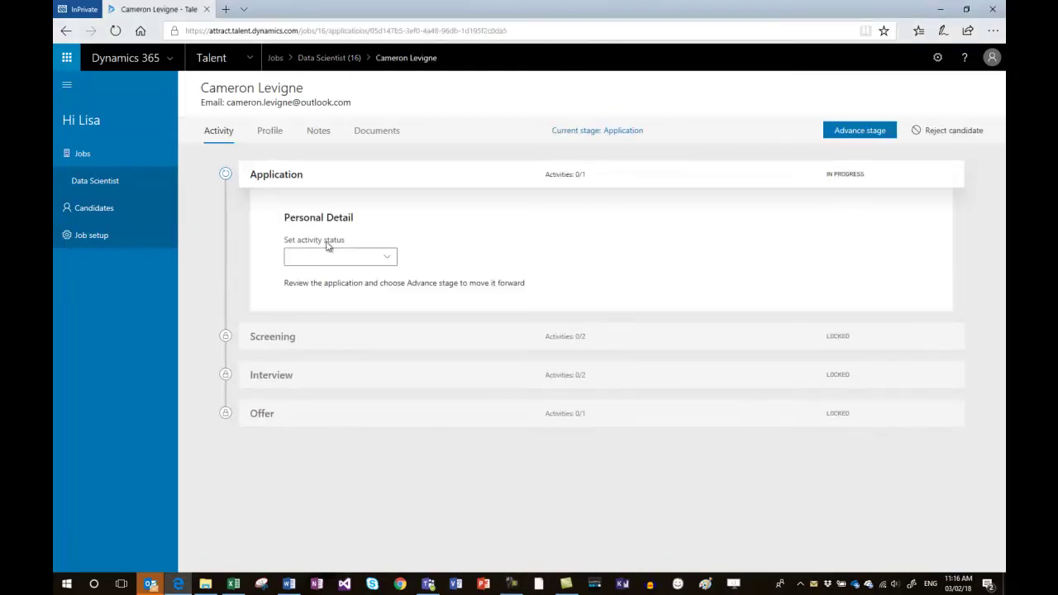
{"action": "left_click", "coordinate": [390, 261]}
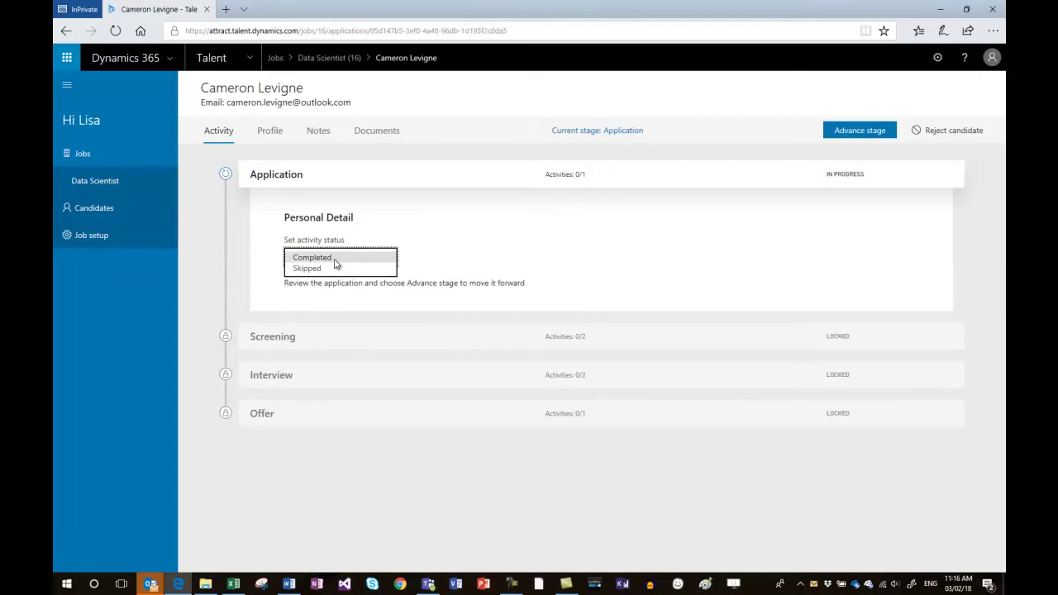
{"action": "left_click", "coordinate": [331, 258]}
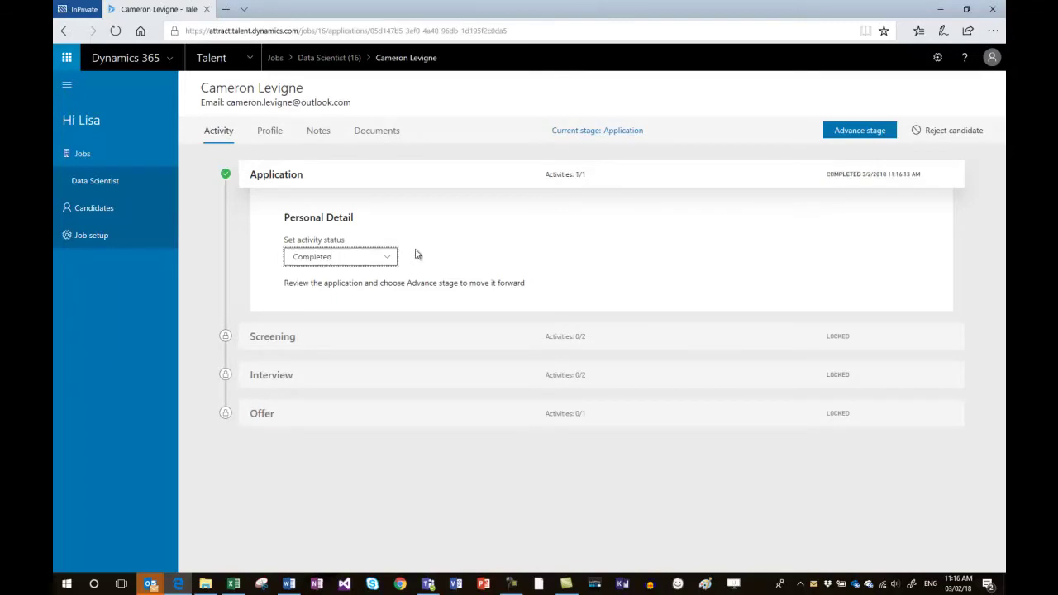
{"action": "left_click", "coordinate": [837, 134]}
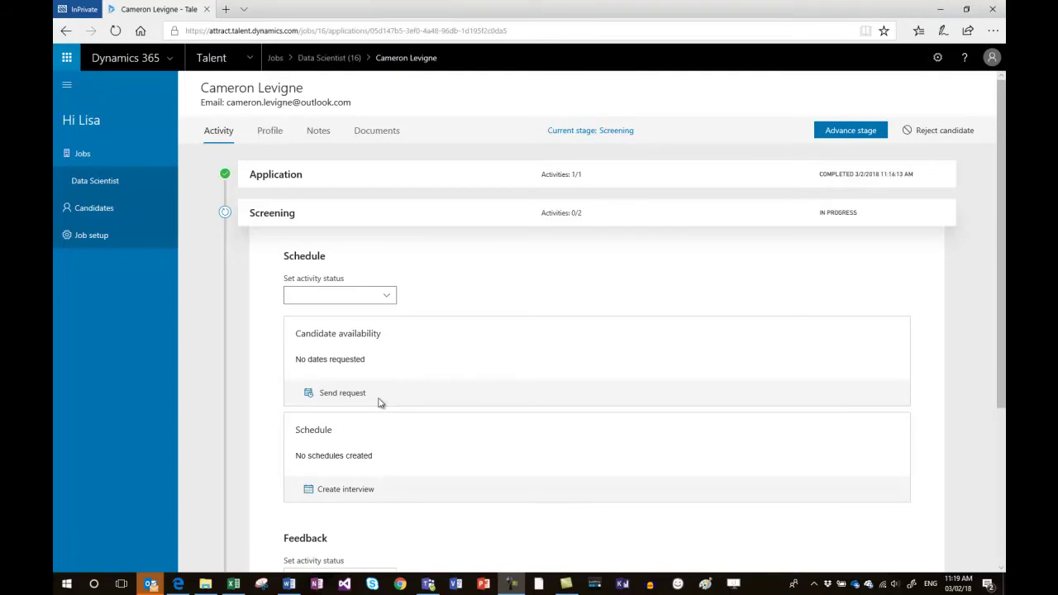
Request the candidate's availability for March 12, 13 and 14
{"action": "left_click", "coordinate": [337, 396]}
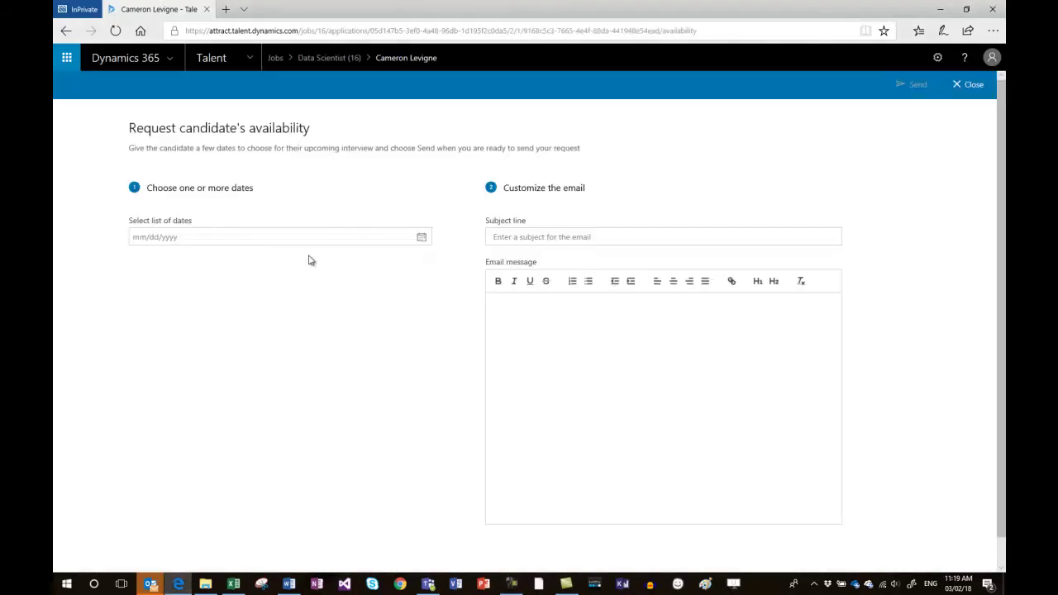
{"action": "left_click", "coordinate": [304, 236]}
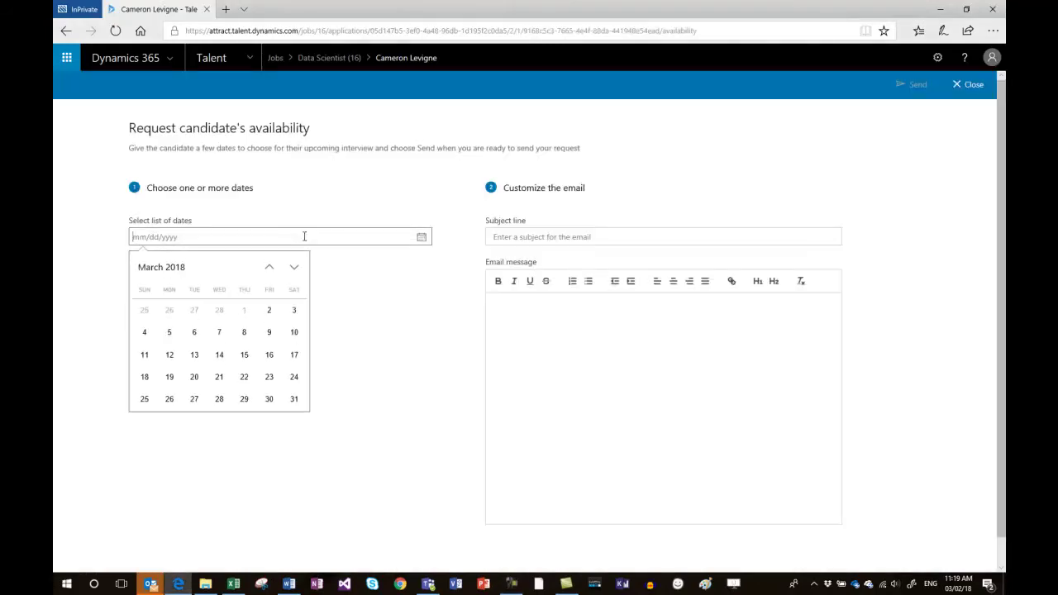
{"action": "left_click", "coordinate": [170, 356]}
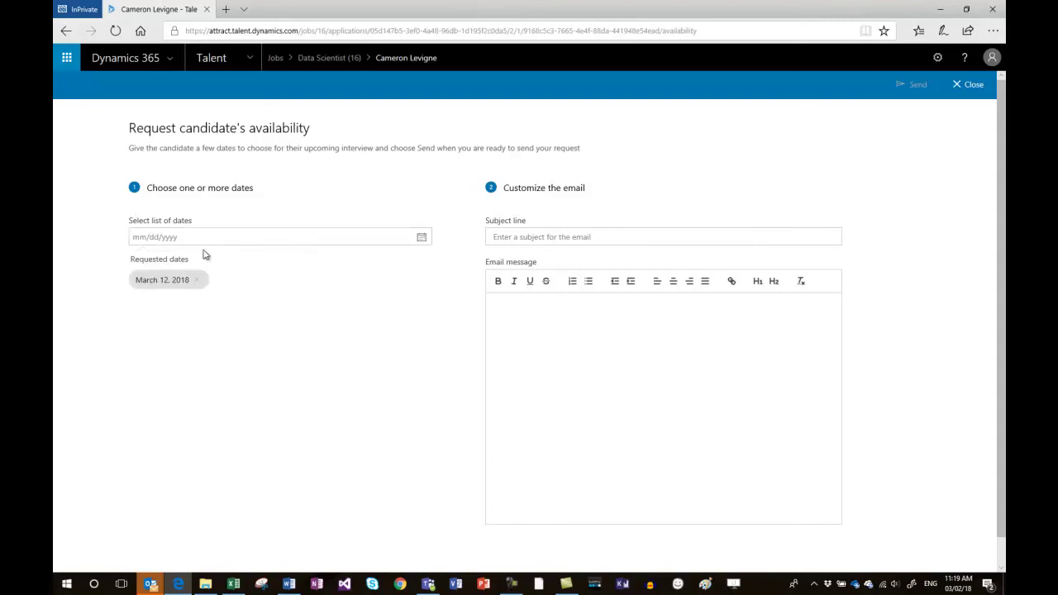
{"action": "left_click", "coordinate": [208, 236]}
{"action": "left_click", "coordinate": [196, 354]}
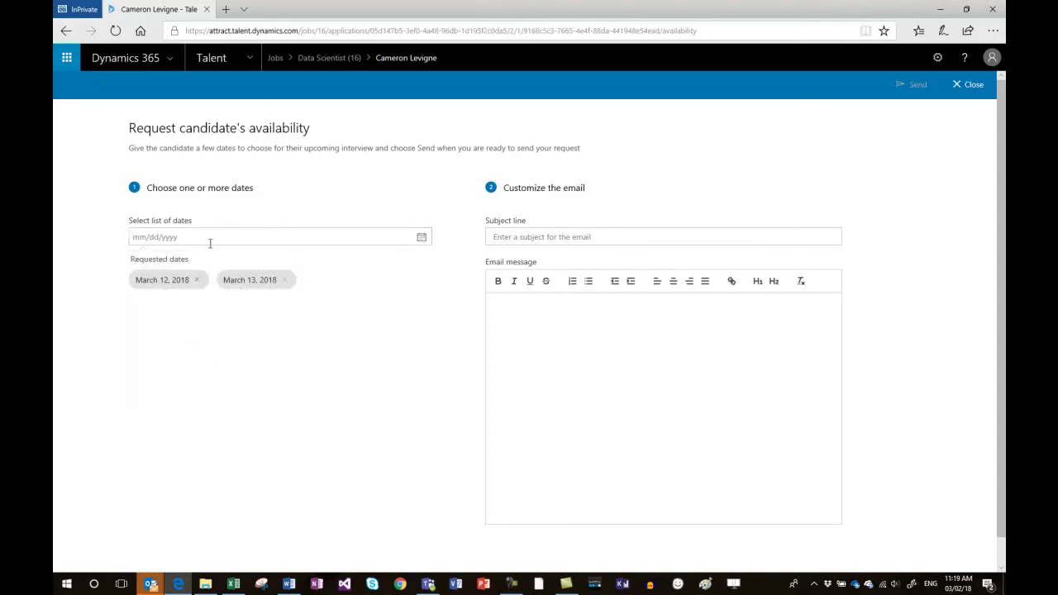
{"action": "left_click", "coordinate": [209, 239]}
{"action": "left_click", "coordinate": [219, 356]}
{"action": "type", "text": "please select a date when you will be available for a screening phone call."}
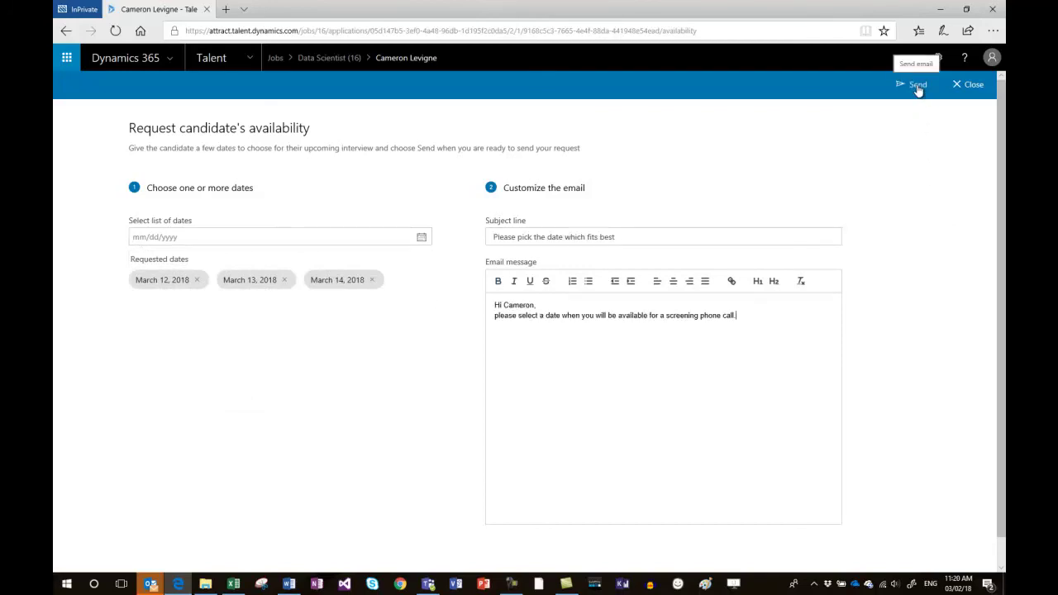
{"action": "left_click", "coordinate": [918, 87]}
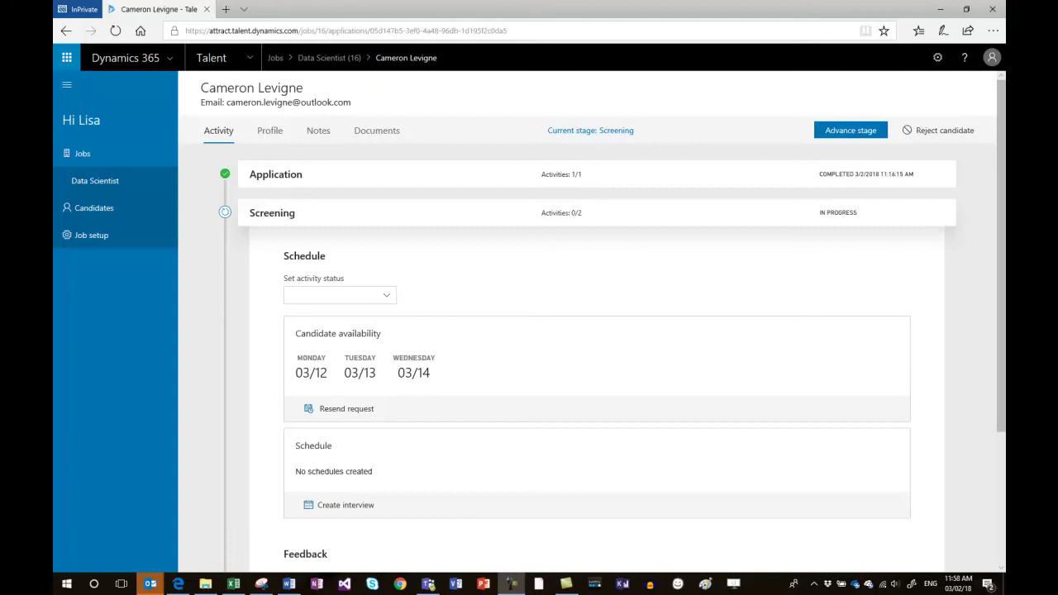
Propose a 30-minute panel interview with two hiring-team members as interviewers
{"action": "left_click", "coordinate": [308, 507]}
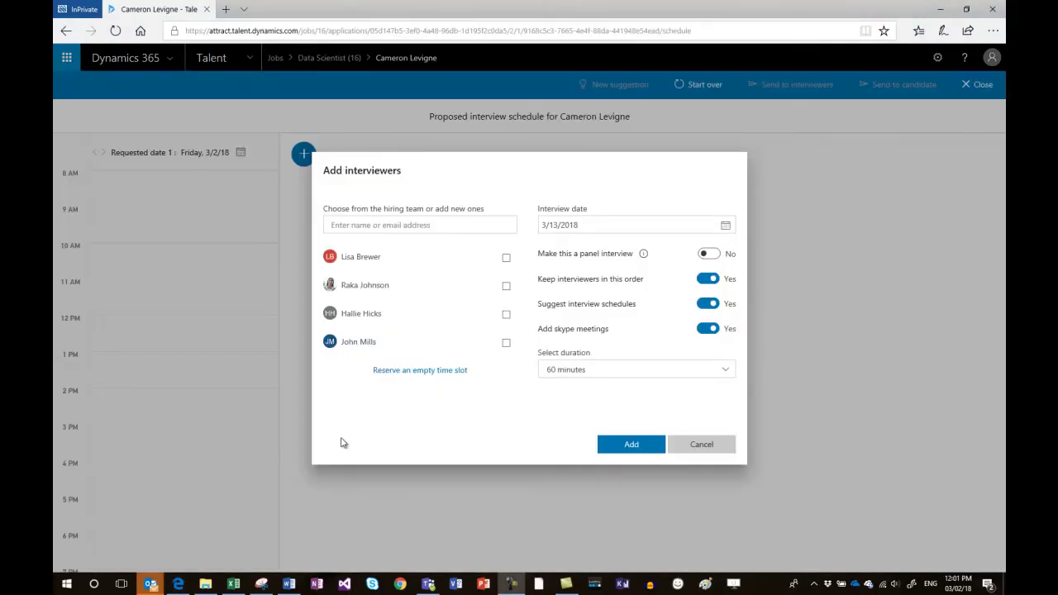
{"action": "left_click", "coordinate": [505, 257]}
{"action": "left_click", "coordinate": [506, 285]}
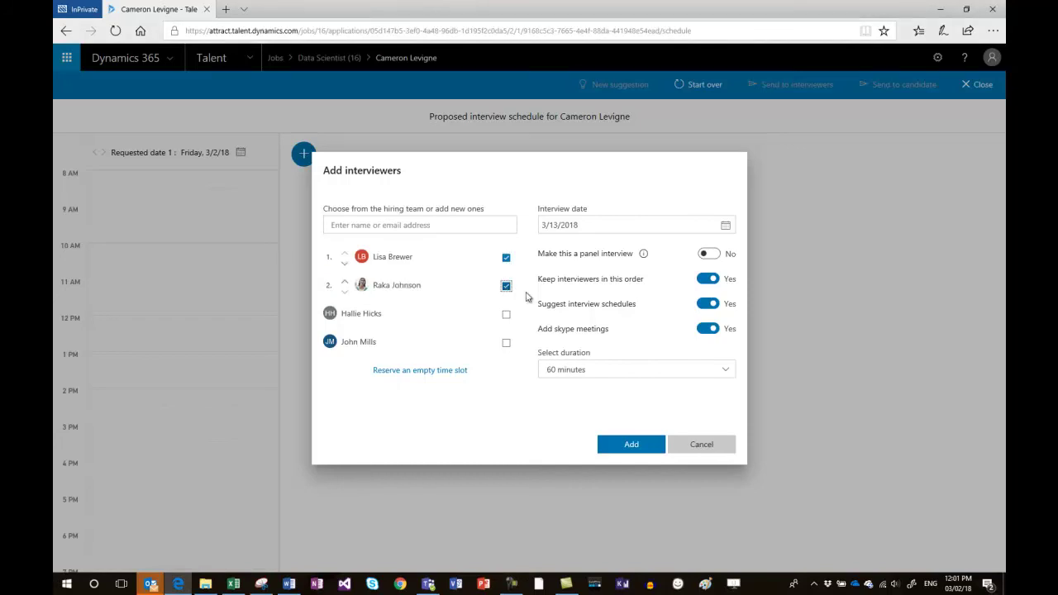
{"action": "left_click", "coordinate": [711, 254]}
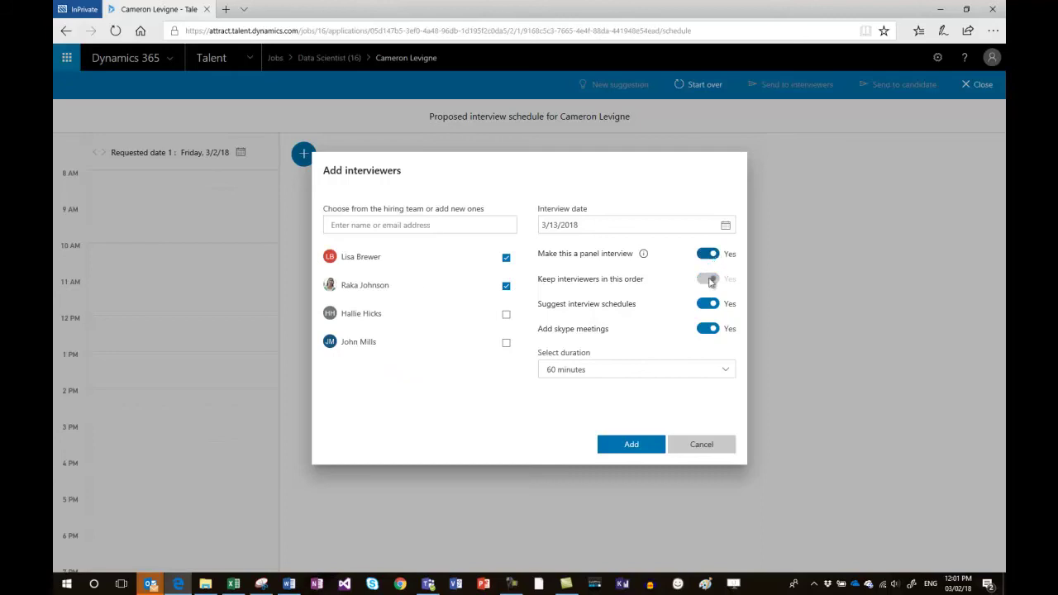
{"action": "left_click", "coordinate": [724, 371]}
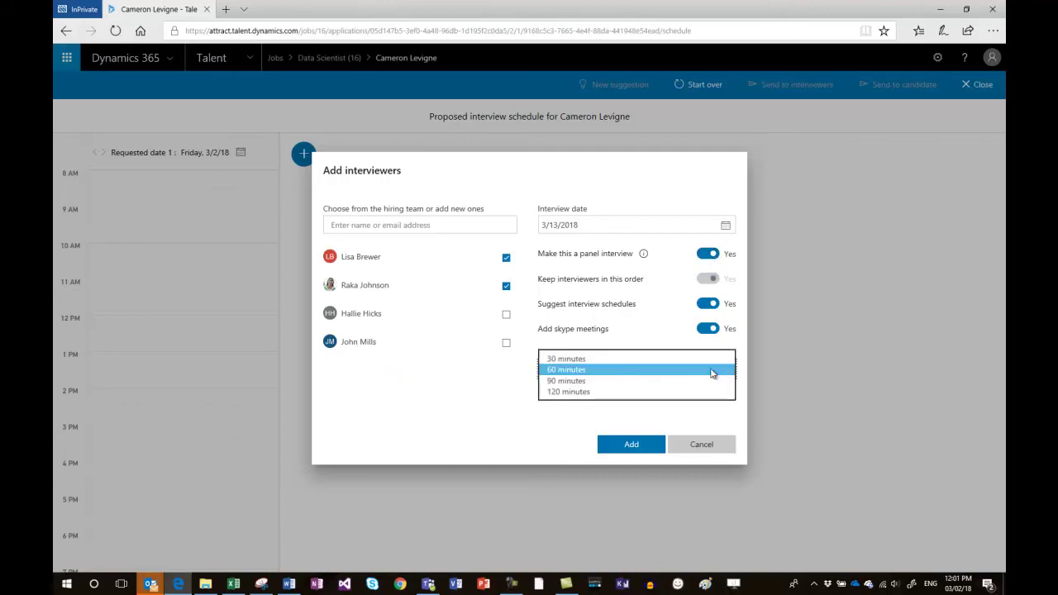
{"action": "left_click", "coordinate": [585, 359]}
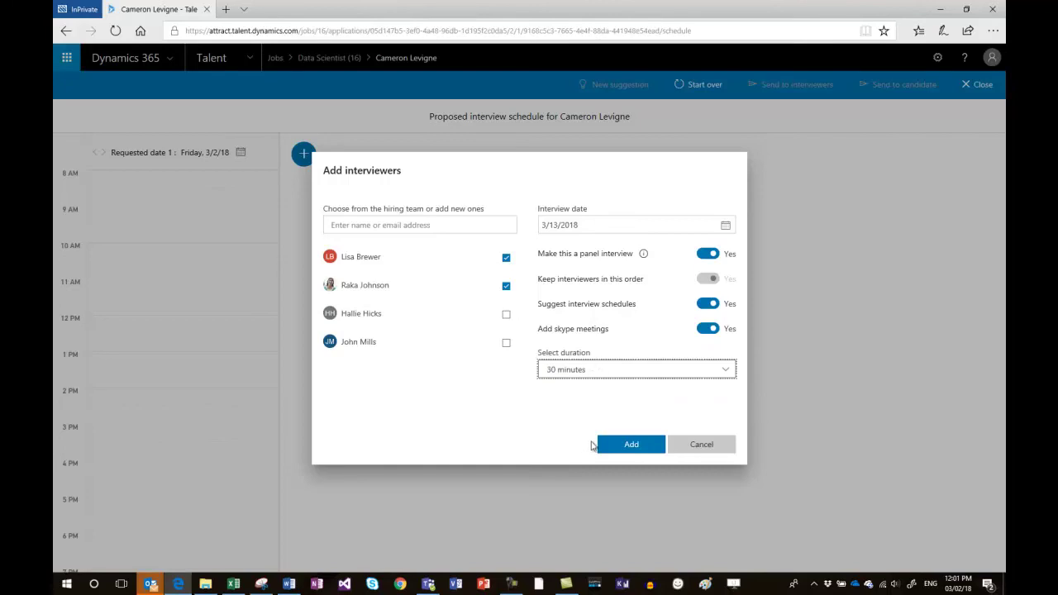
{"action": "left_click", "coordinate": [626, 445]}
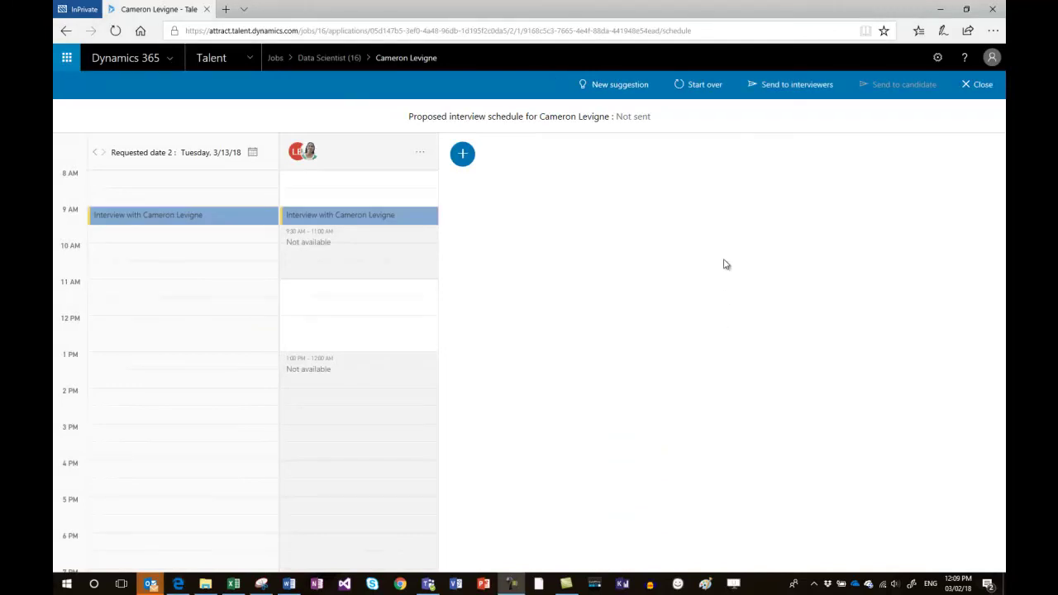
Email both interviewers the interview details, asking them to screen the candidate
{"action": "left_click", "coordinate": [773, 86]}
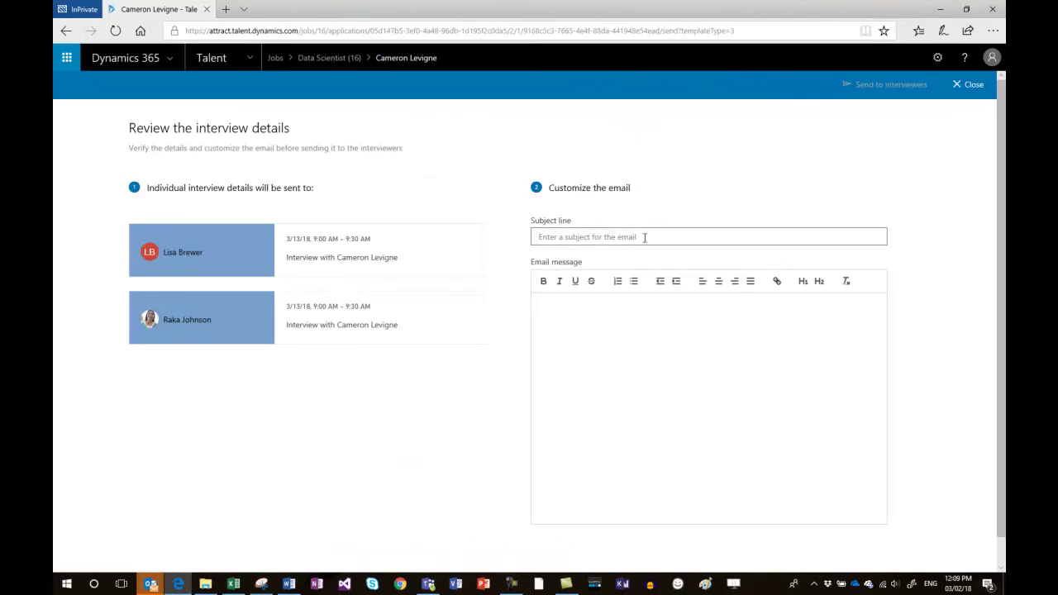
{"action": "left_click", "coordinate": [643, 238]}
{"action": "type", "text": "Can you screen Cameronlooking forward"}
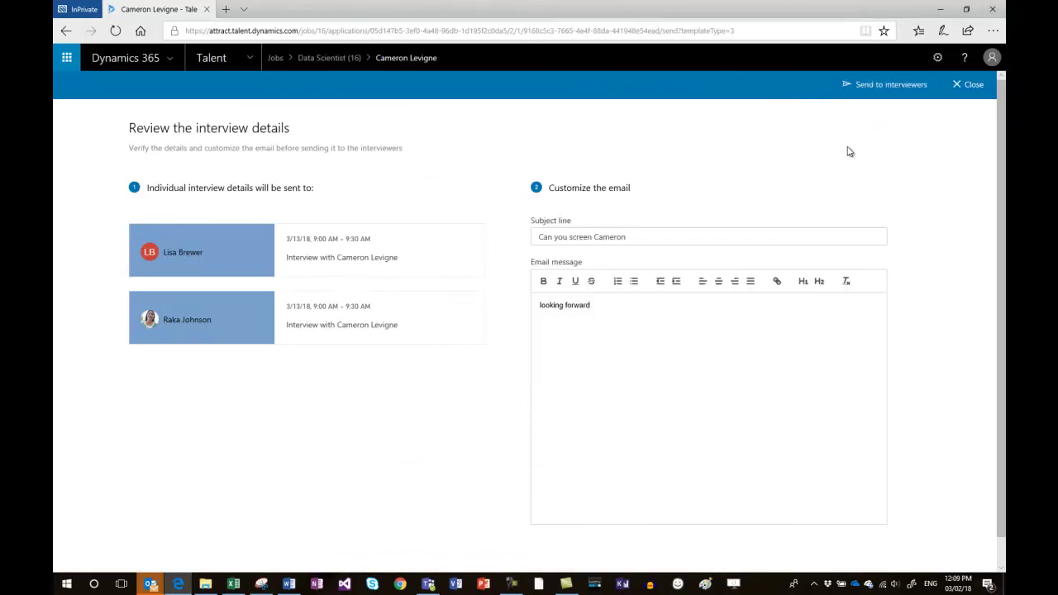
{"action": "left_click", "coordinate": [866, 86]}
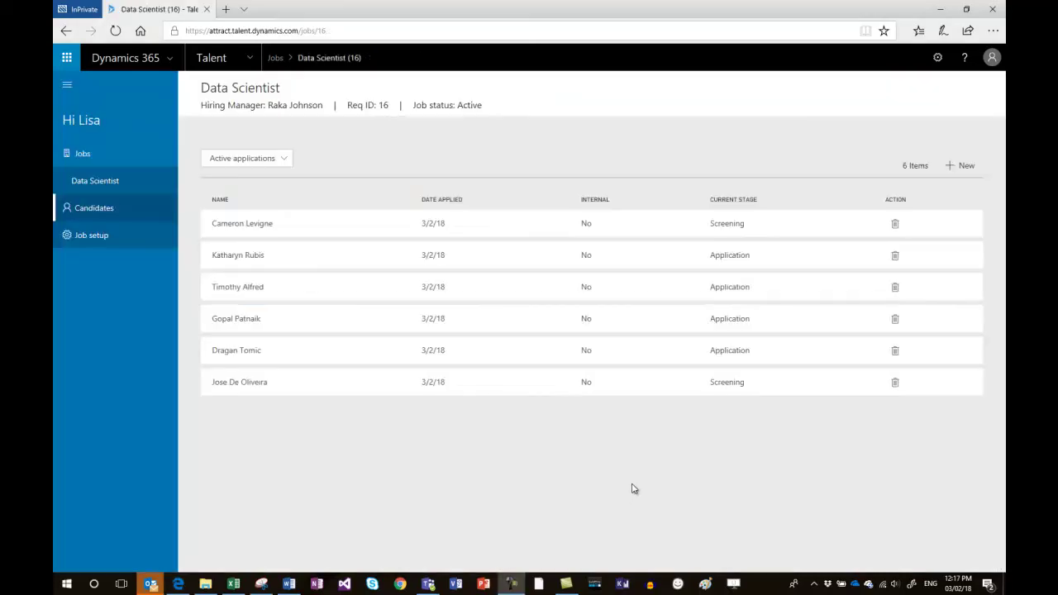
Email the candidate the March 13 screening interview schedule from the proposed interview
{"action": "left_click", "coordinate": [265, 228]}
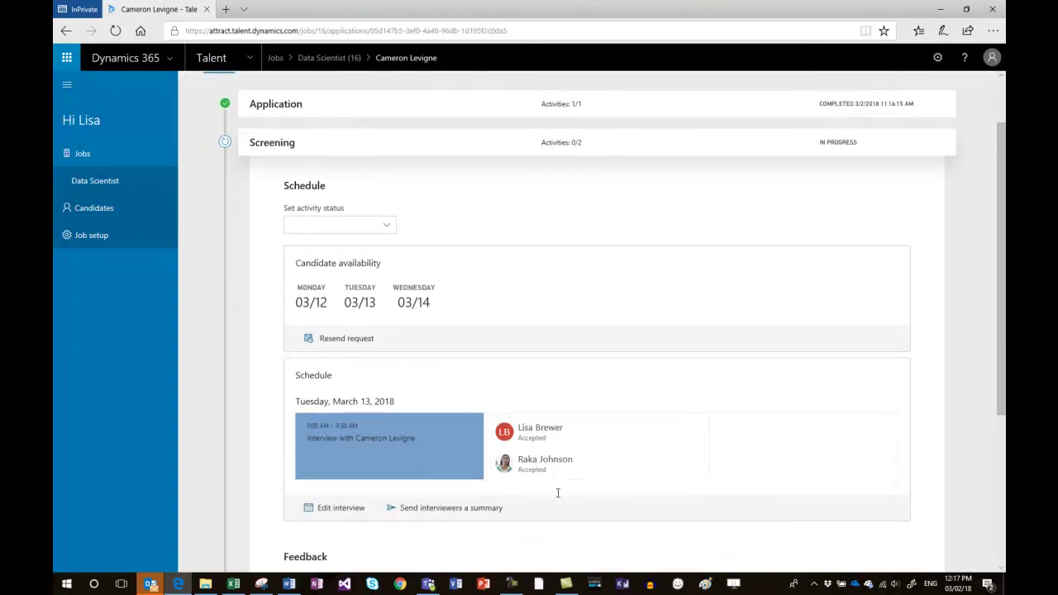
{"action": "scroll", "coordinate": [550, 503], "scroll_direction": "down", "scroll_amount": 1}
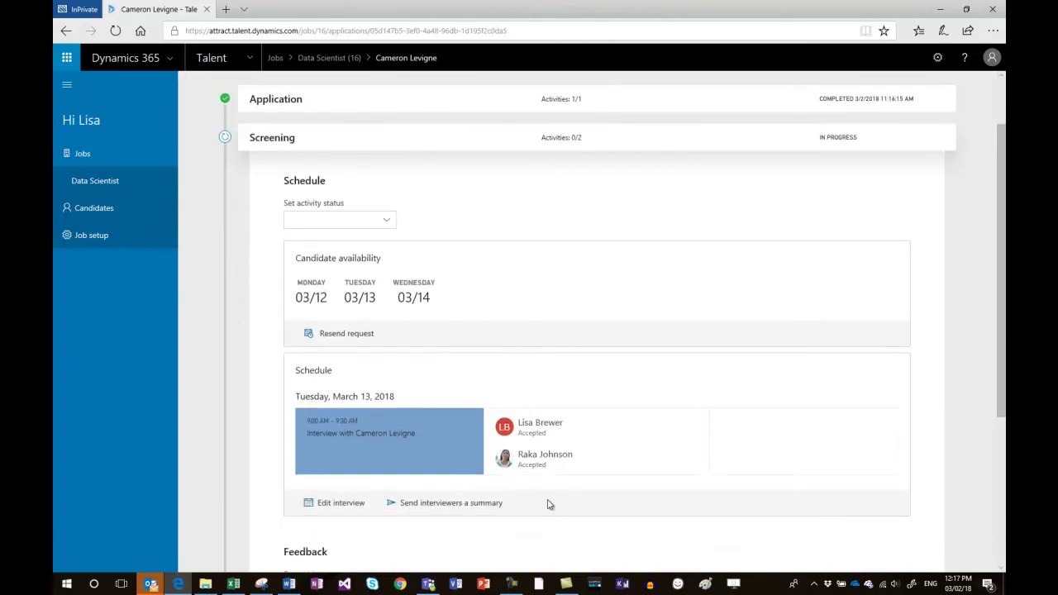
{"action": "left_click", "coordinate": [339, 504]}
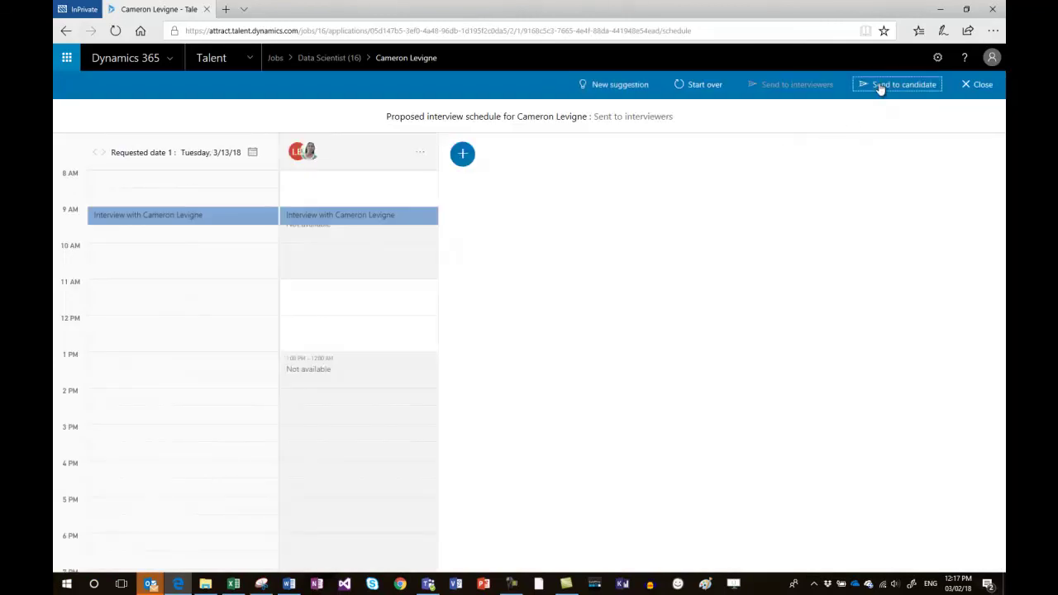
{"action": "left_click", "coordinate": [880, 86]}
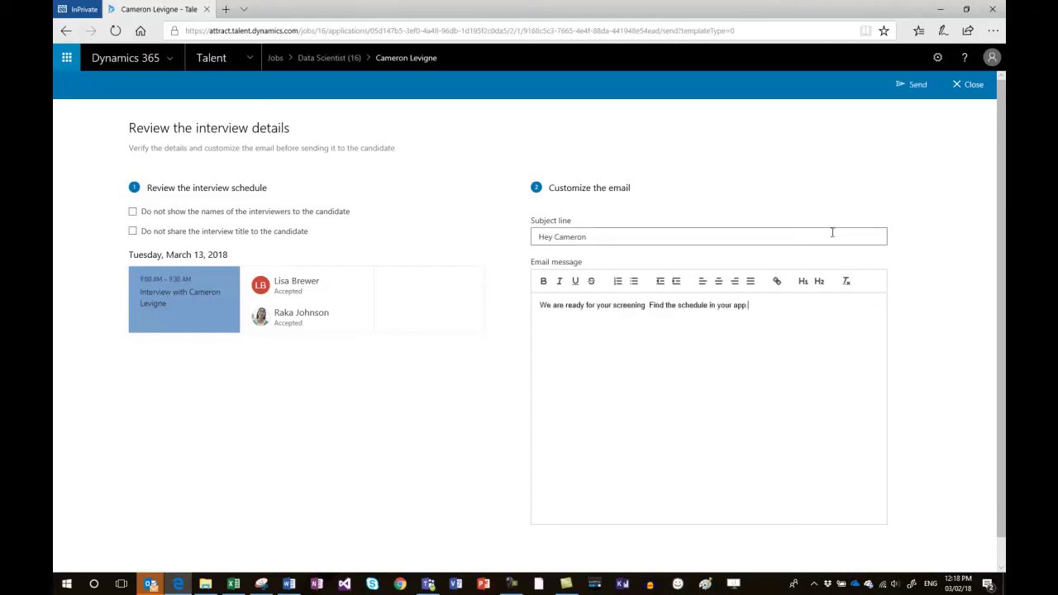
{"action": "left_click", "coordinate": [918, 87]}
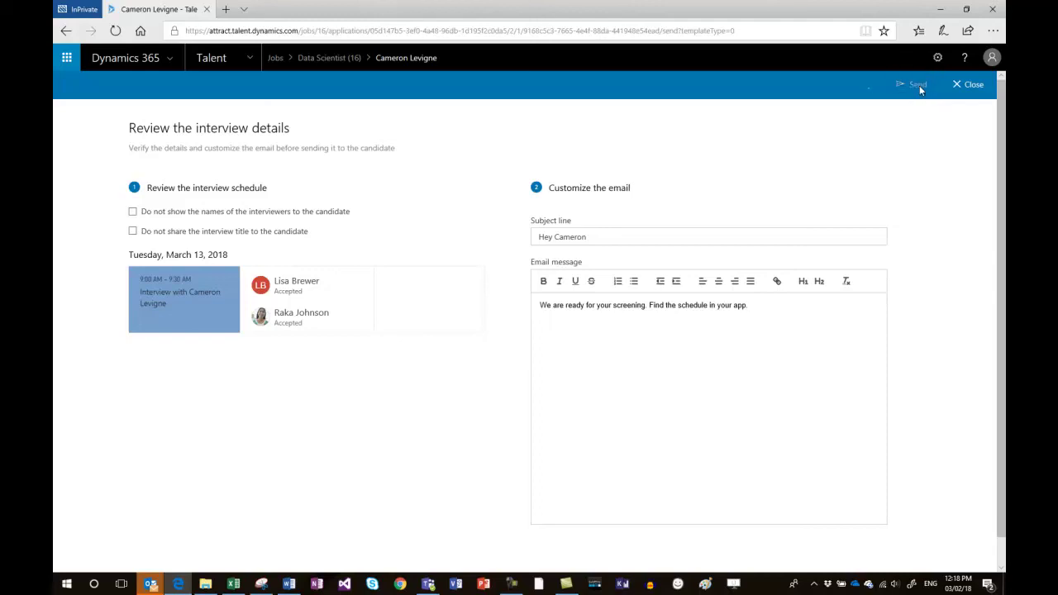